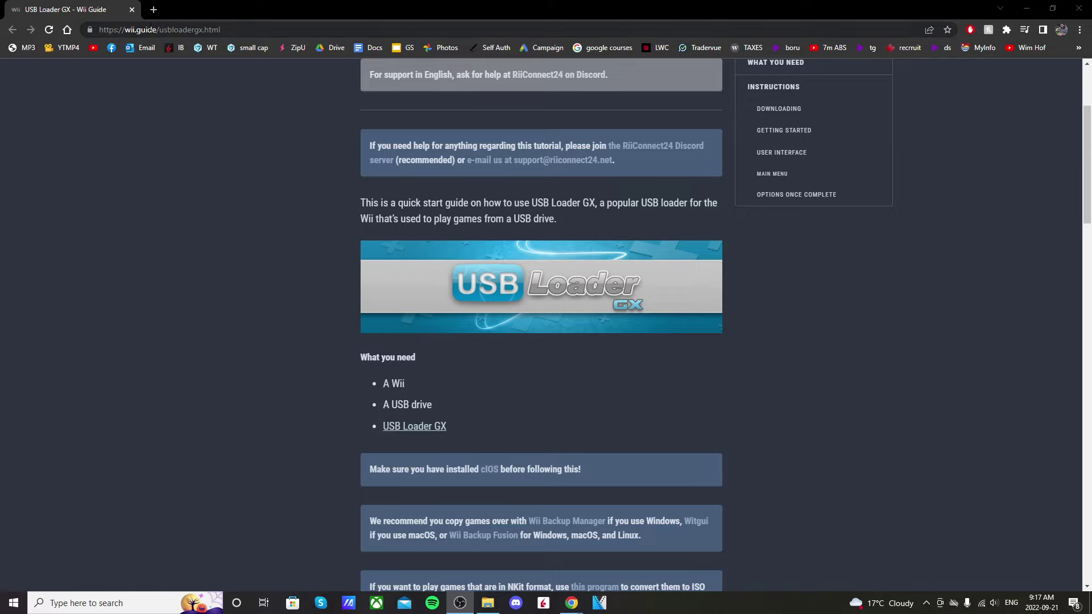
Download usbloader_gx.zip via the 'USB Loader GX' link under 'What you need' on wii.guide
{"action": "scroll", "coordinate": [571, 341], "scroll_direction": "down", "scroll_amount": 1}
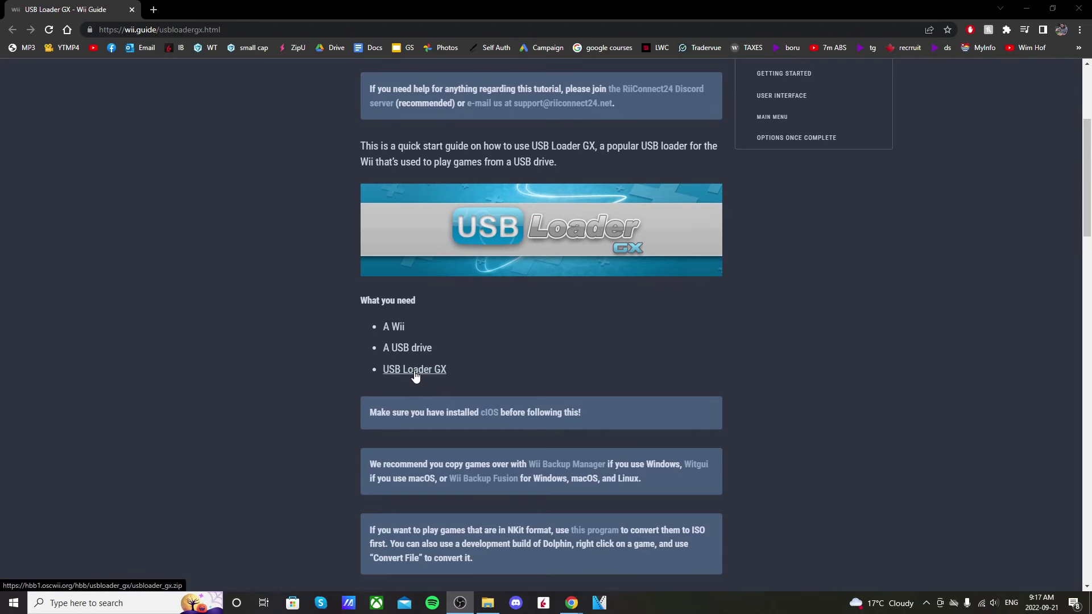
{"action": "left_click", "coordinate": [415, 371]}
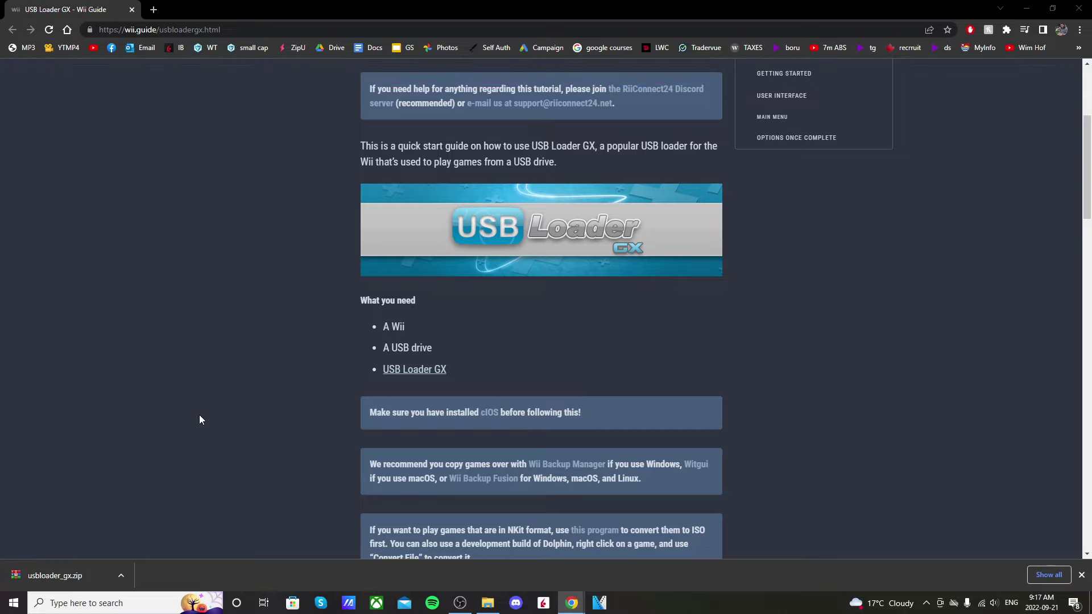
Copy the usbloader_gx folder from the zip's apps folder into the apps folder on SCOTTS (F:)
{"action": "left_click", "coordinate": [493, 609]}
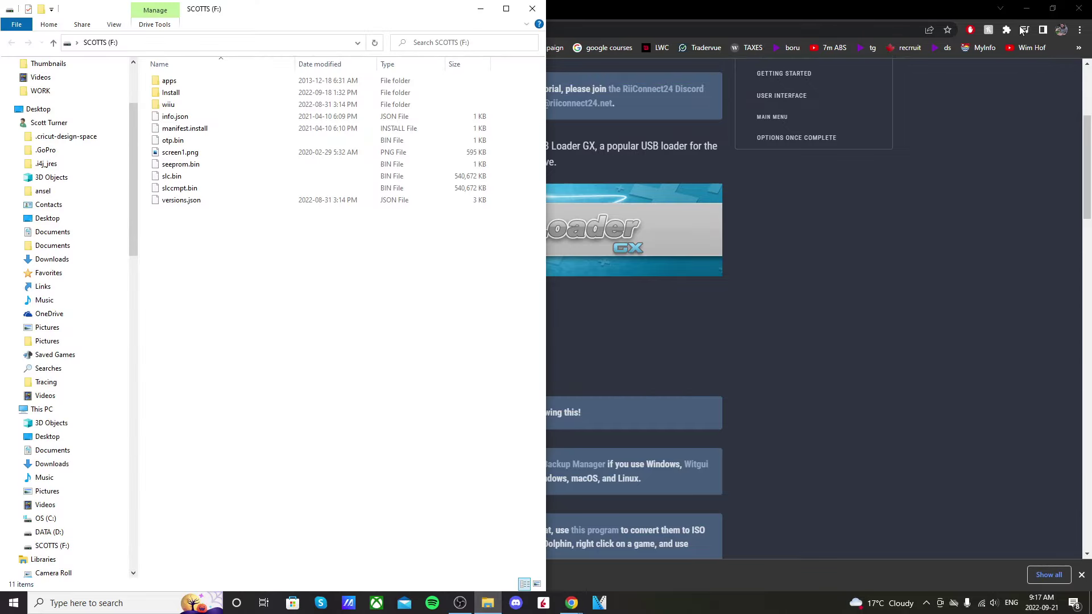
{"action": "left_click", "coordinate": [1053, 8]}
{"action": "left_click", "coordinate": [612, 585]}
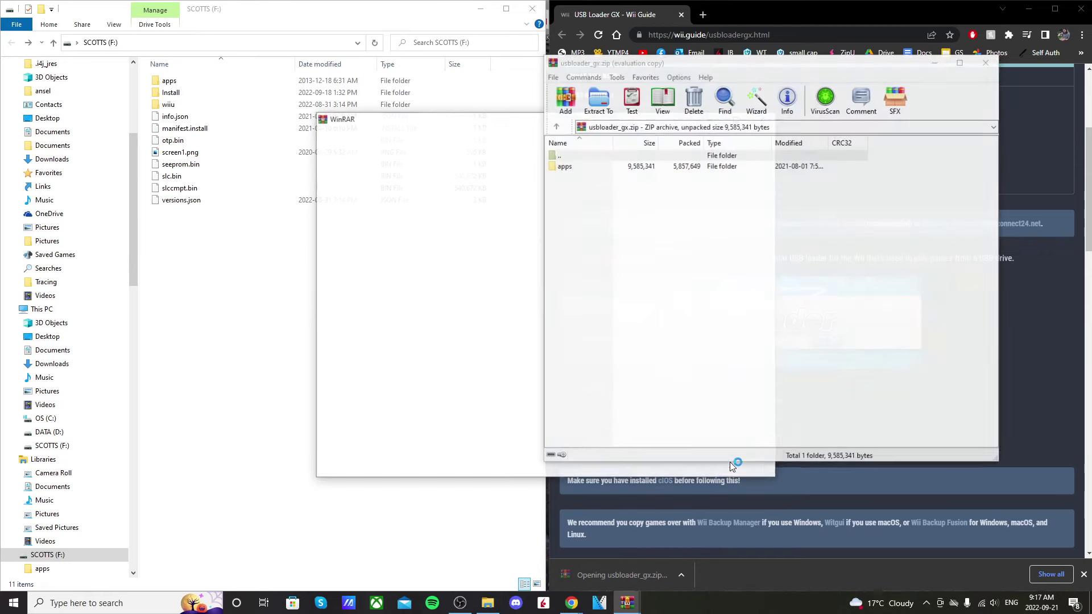
{"action": "left_click", "coordinate": [763, 119]}
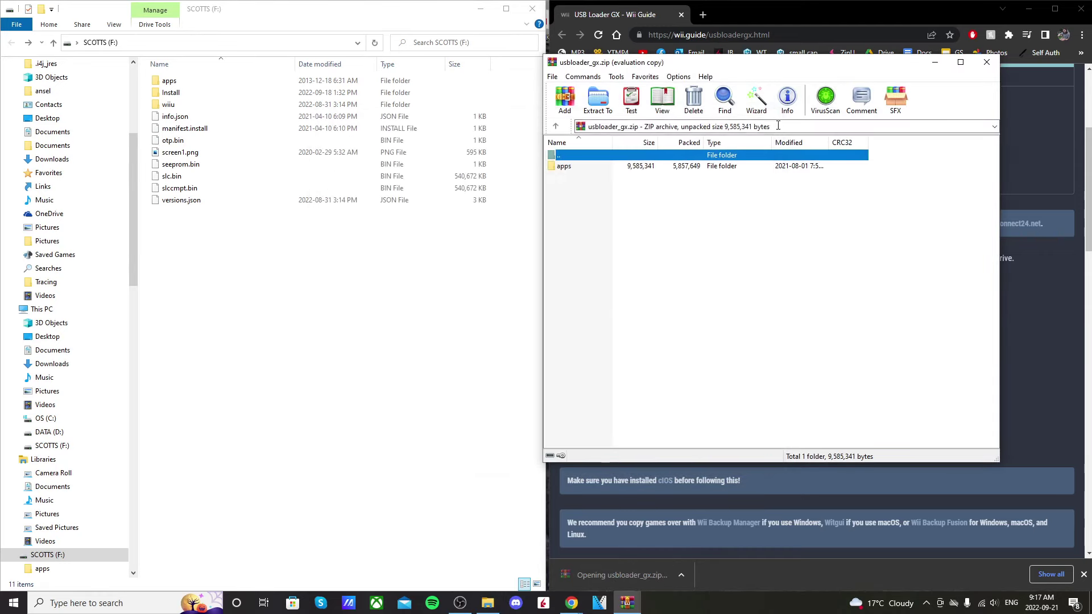
{"action": "double_click", "coordinate": [576, 167]}
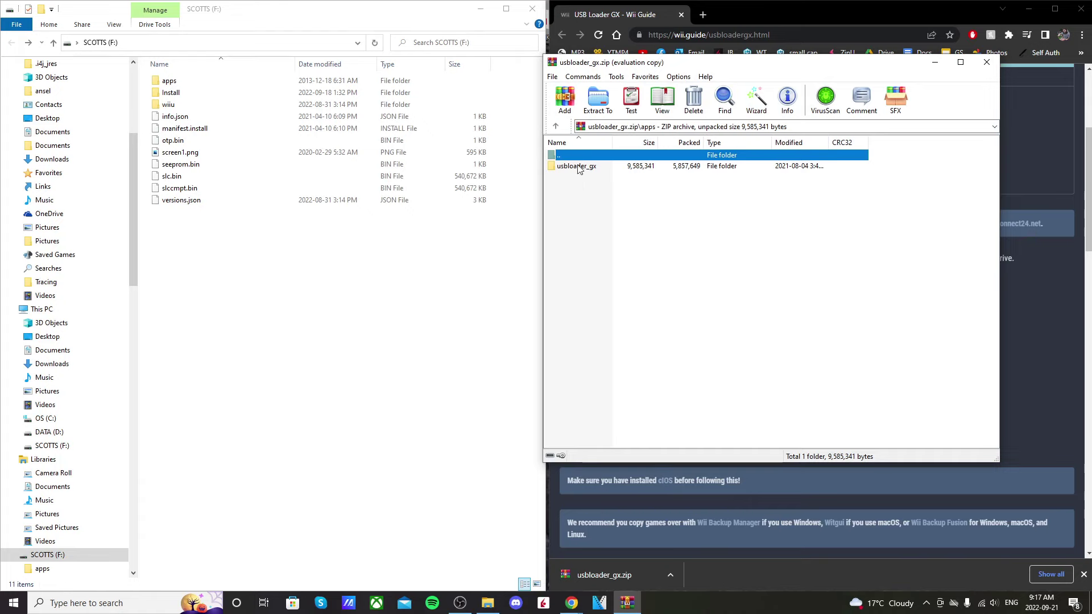
{"action": "left_click", "coordinate": [598, 174]}
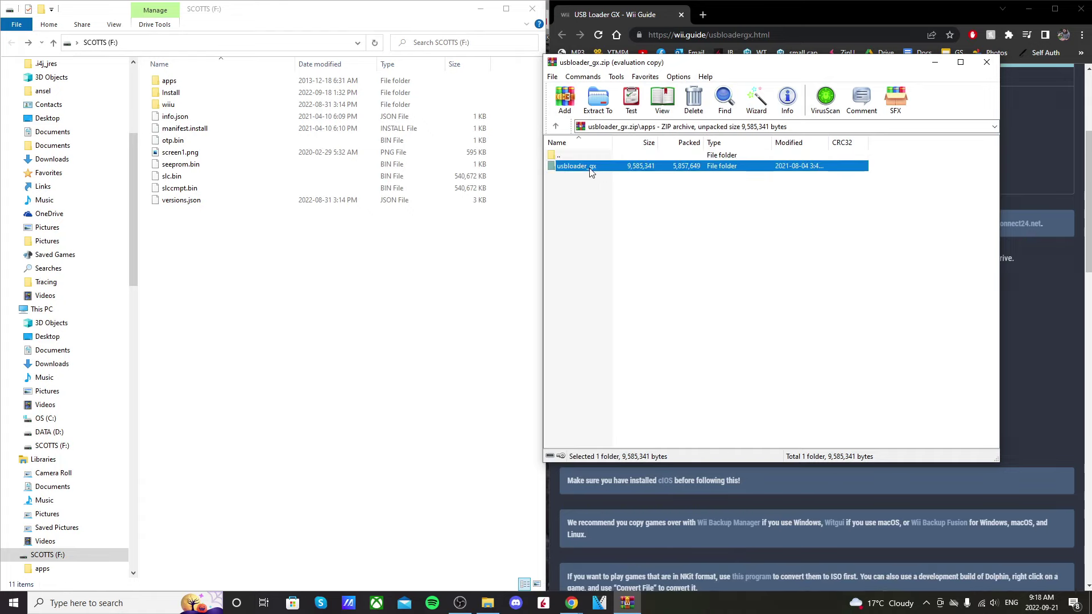
{"action": "left_click_drag", "start_coordinate": [591, 173], "coordinate": [190, 84]}
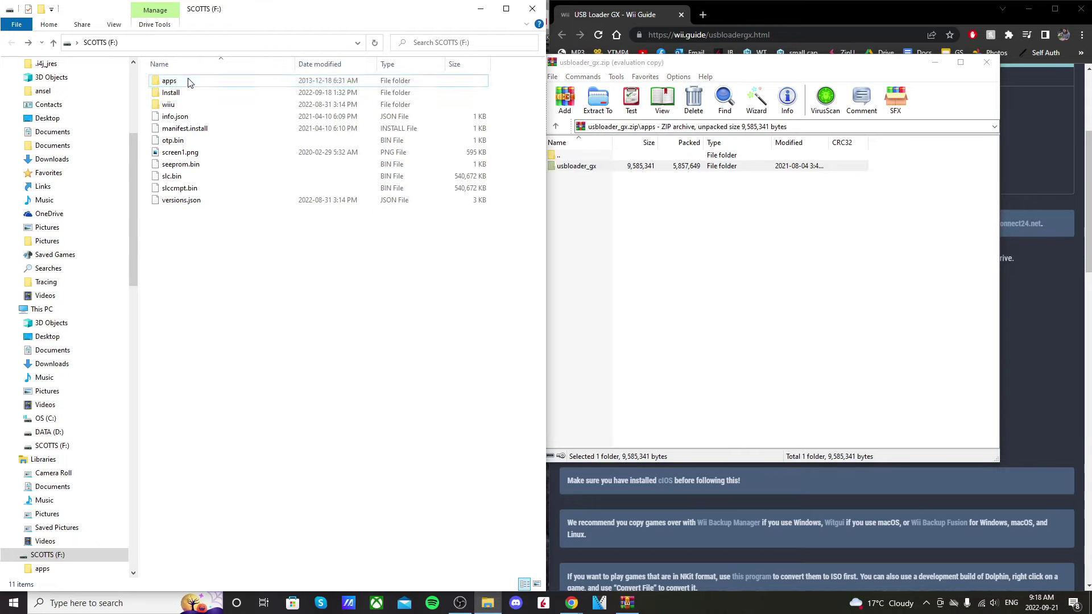
{"action": "key", "text": "Escape"}
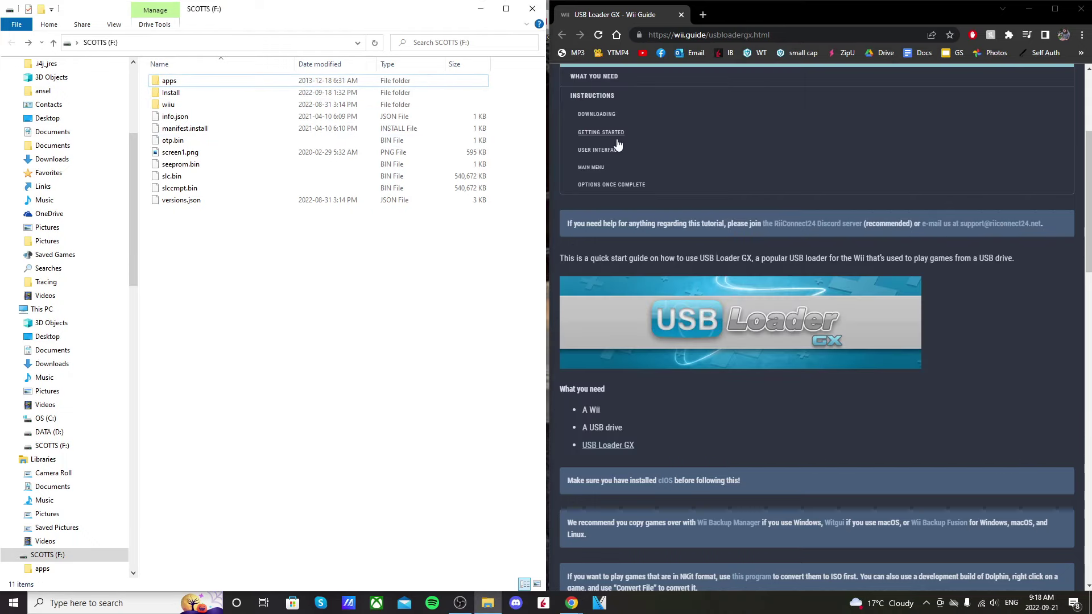
{"action": "double_click", "coordinate": [181, 81]}
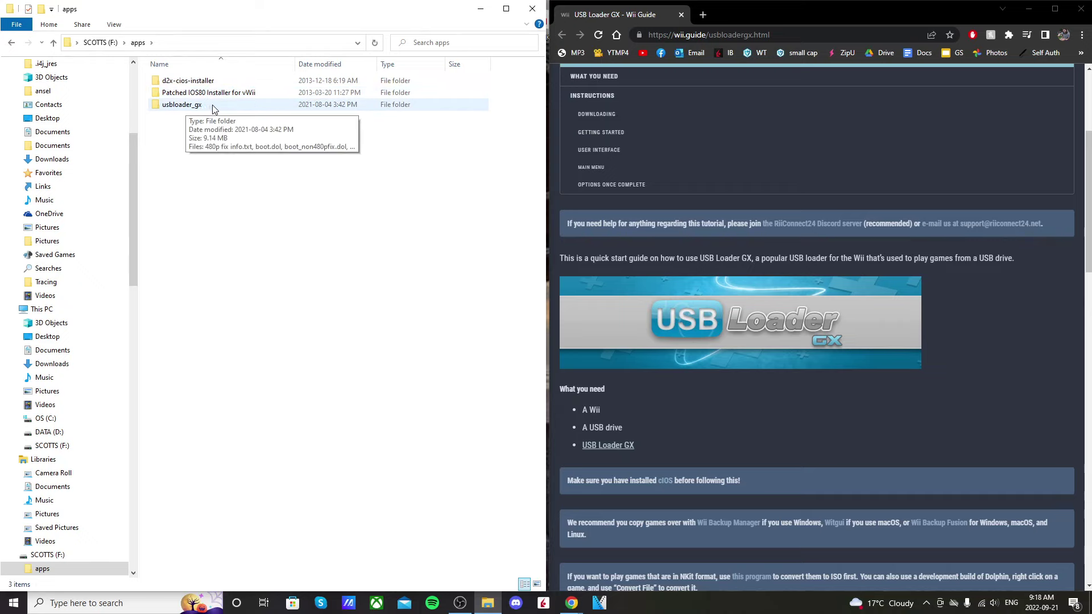
{"action": "double_click", "coordinate": [213, 105]}
{"action": "left_click_drag", "start_coordinate": [191, 76], "coordinate": [221, 161]}
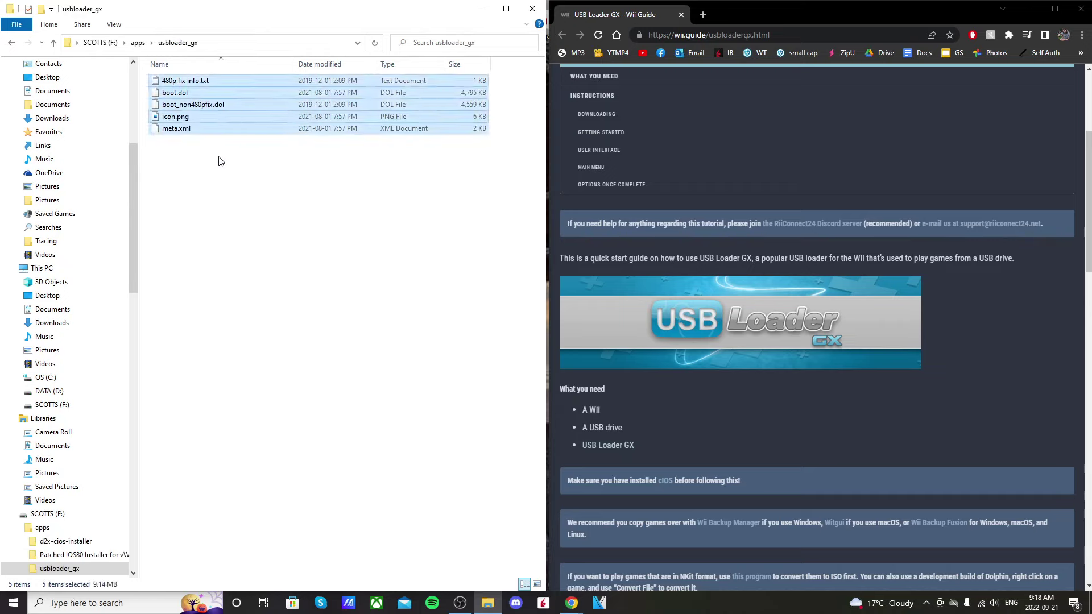
{"action": "left_click", "coordinate": [221, 162]}
{"action": "key", "text": "alt+Left"}
{"action": "key", "text": "alt+Left"}
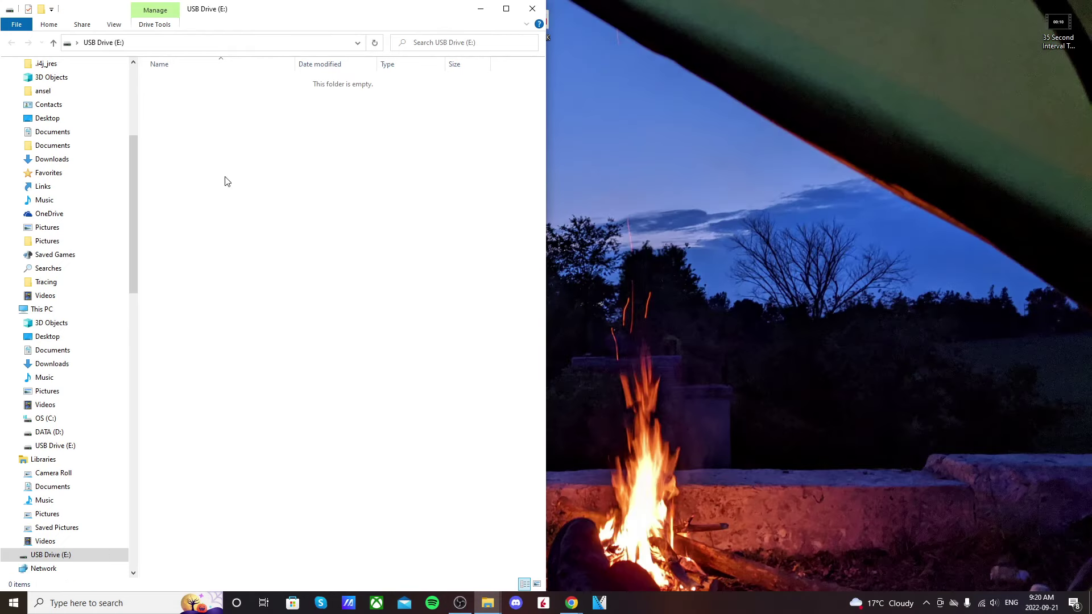
Check in USB Drive (E:) Properties that its file system is FAT32
{"action": "right_click", "coordinate": [225, 177]}
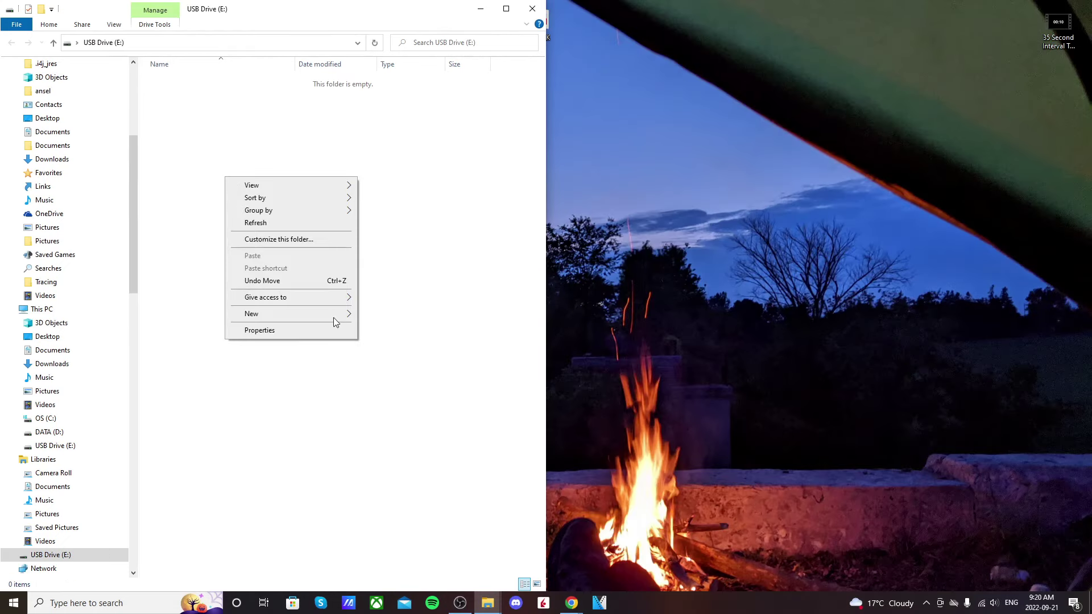
{"action": "left_click", "coordinate": [289, 334]}
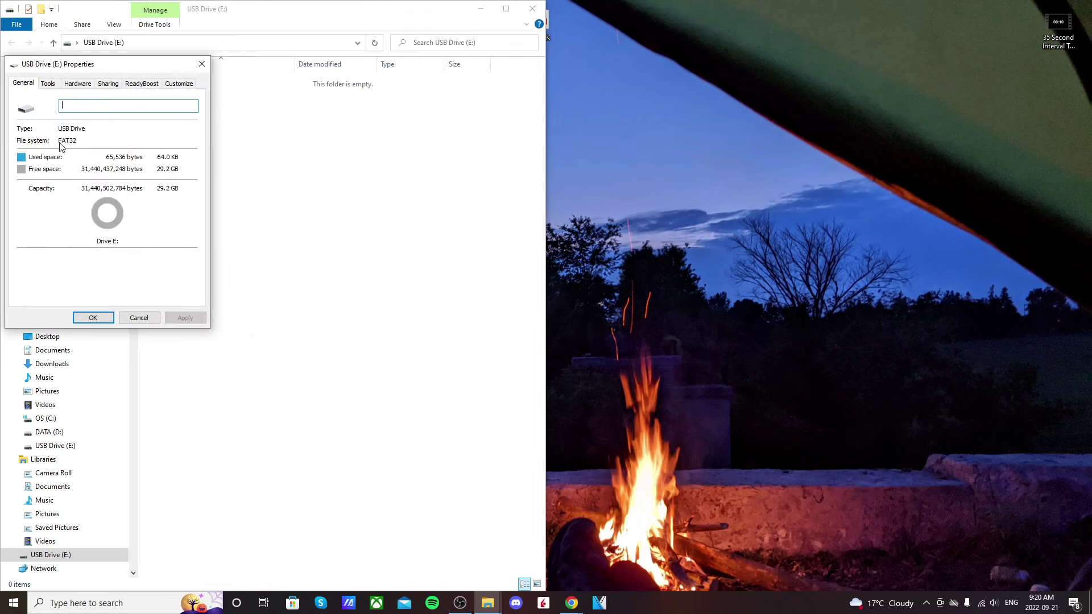
{"action": "left_click", "coordinate": [103, 323]}
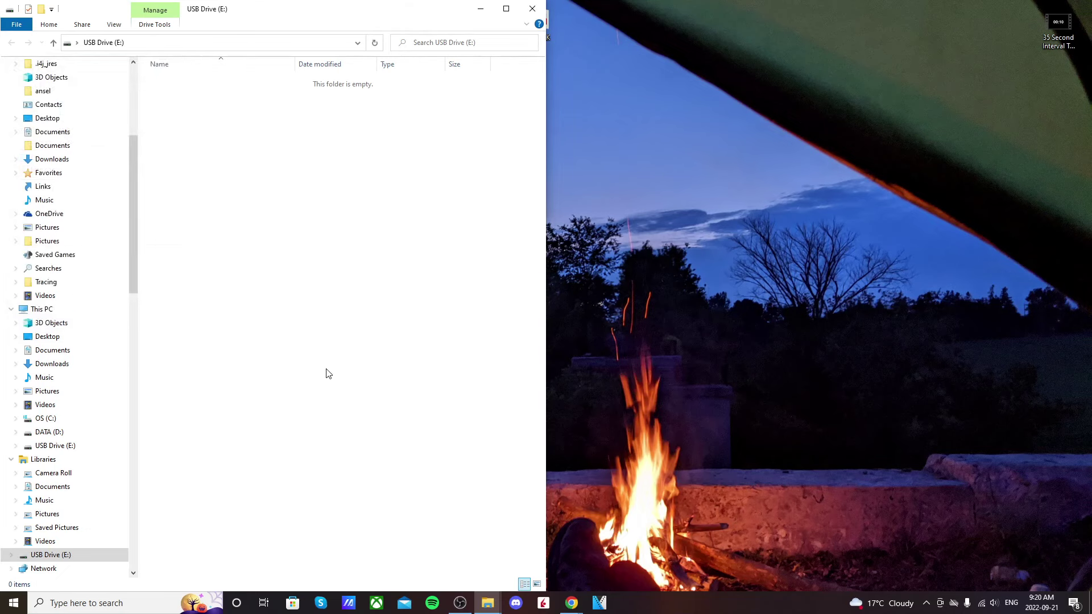
Make a new folder named wbfs at the root of USB Drive (E:)
{"action": "right_click", "coordinate": [199, 143]}
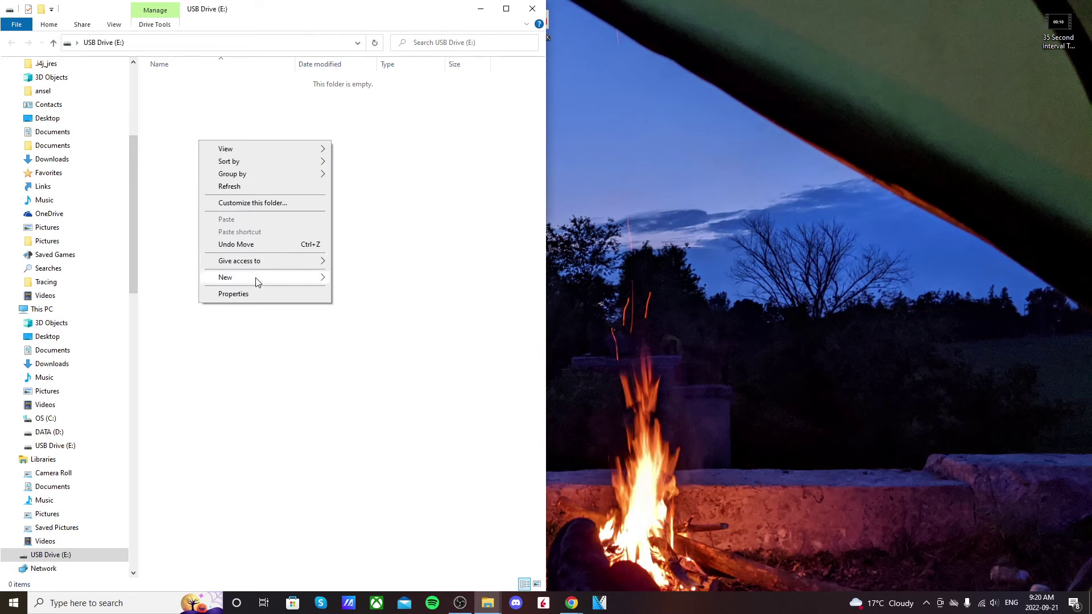
{"action": "mouse_move", "coordinate": [254, 279]}
{"action": "left_click", "coordinate": [358, 279]}
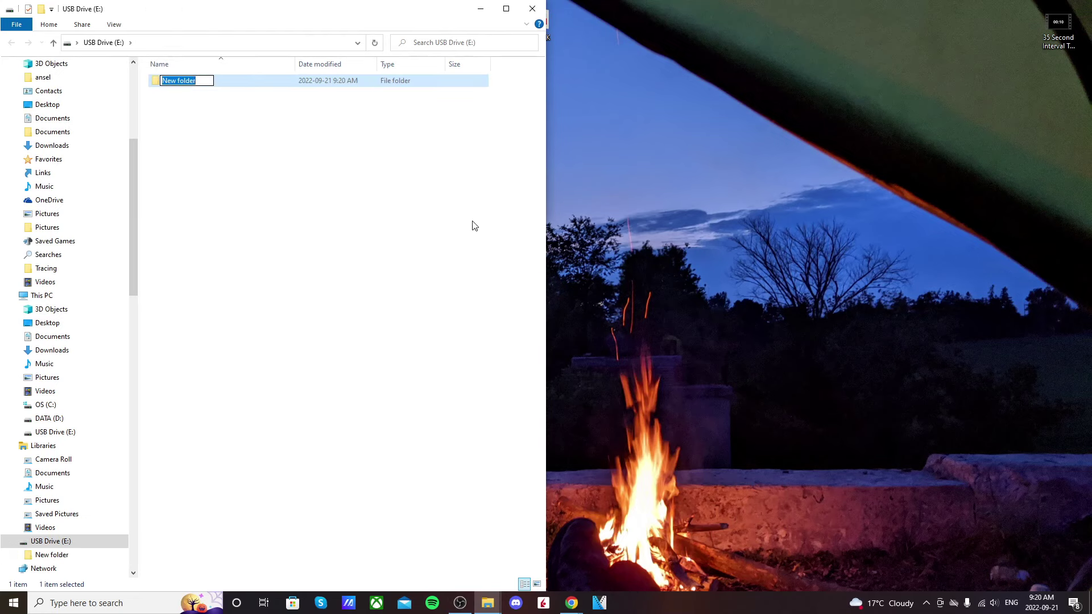
{"action": "type", "text": "wbfs"}
{"action": "key", "text": "Return"}
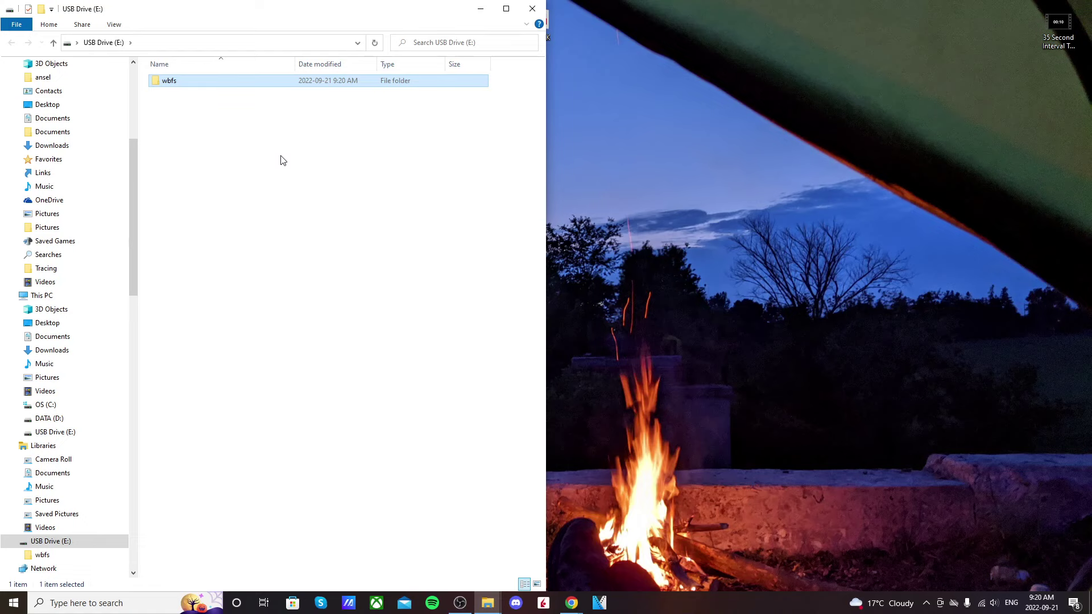
Copy Wii Sports [RSPE01] and New SUPER MARIO BROS. Wii [SMNE01] from DATA (D:) into E:\wbfs
{"action": "double_click", "coordinate": [199, 83]}
{"action": "mouse_move", "coordinate": [498, 598]}
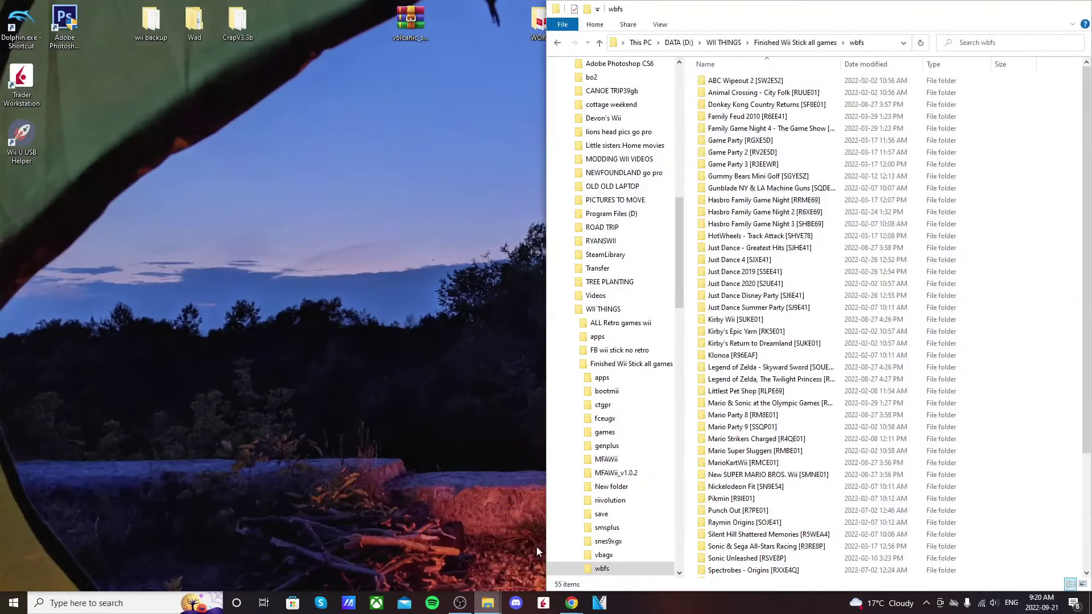
{"action": "left_click", "coordinate": [538, 547]}
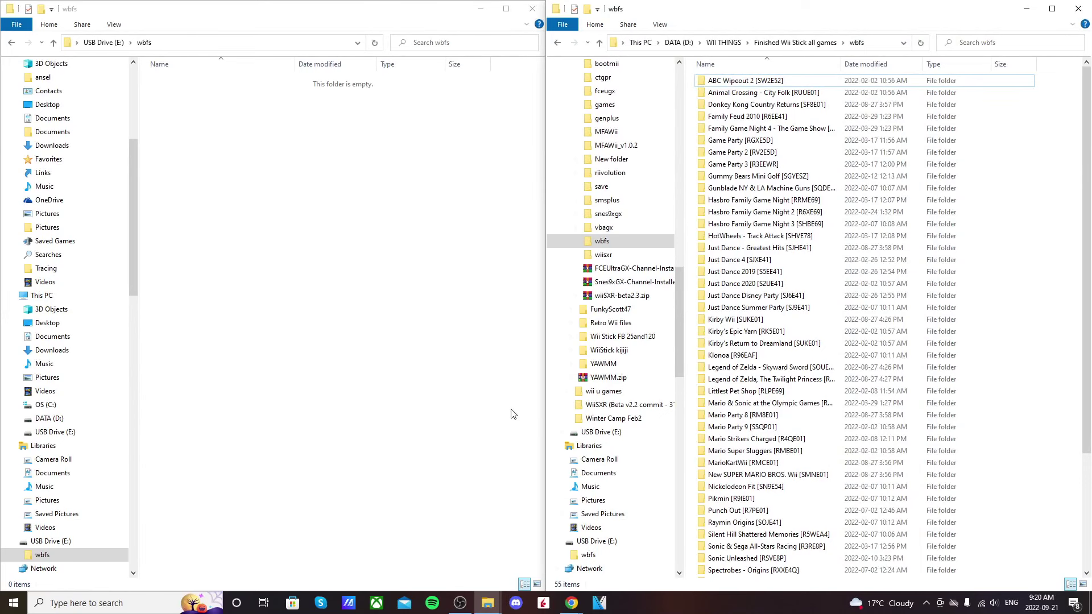
{"action": "scroll", "coordinate": [758, 428], "scroll_direction": "down", "scroll_amount": 4}
{"action": "left_click", "coordinate": [758, 428]}
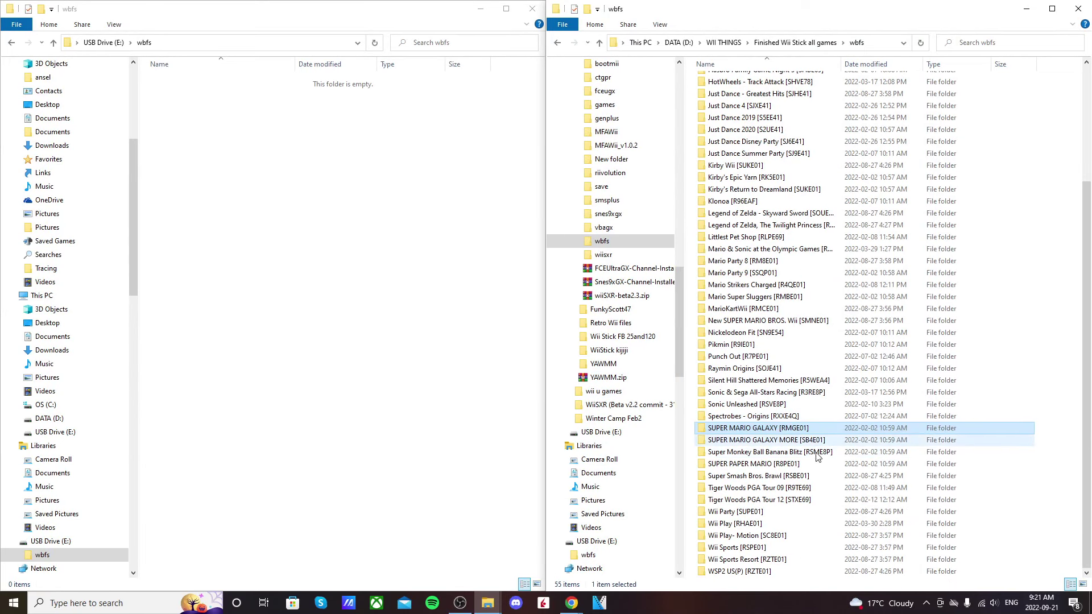
{"action": "left_click_drag", "start_coordinate": [759, 551], "coordinate": [242, 155]}
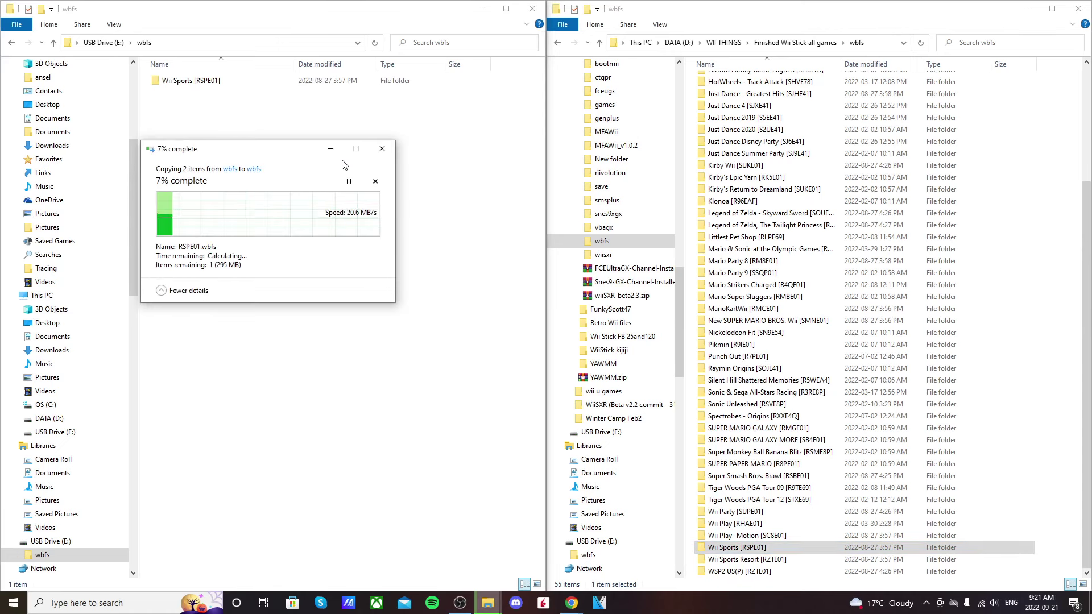
{"action": "scroll", "coordinate": [801, 481], "scroll_direction": "up", "scroll_amount": 4}
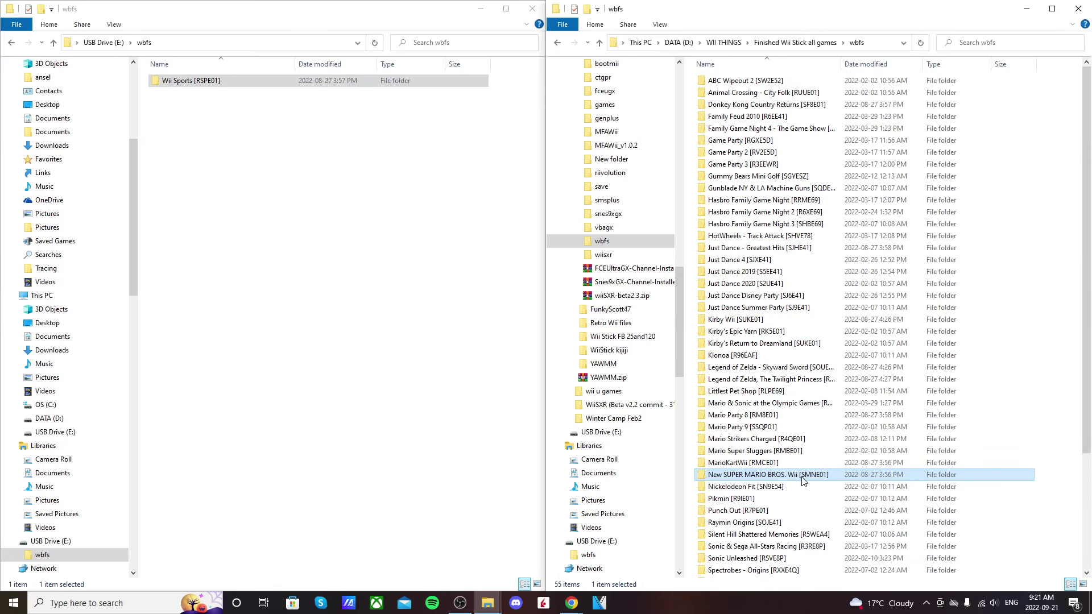
{"action": "left_click_drag", "start_coordinate": [803, 480], "coordinate": [249, 154]}
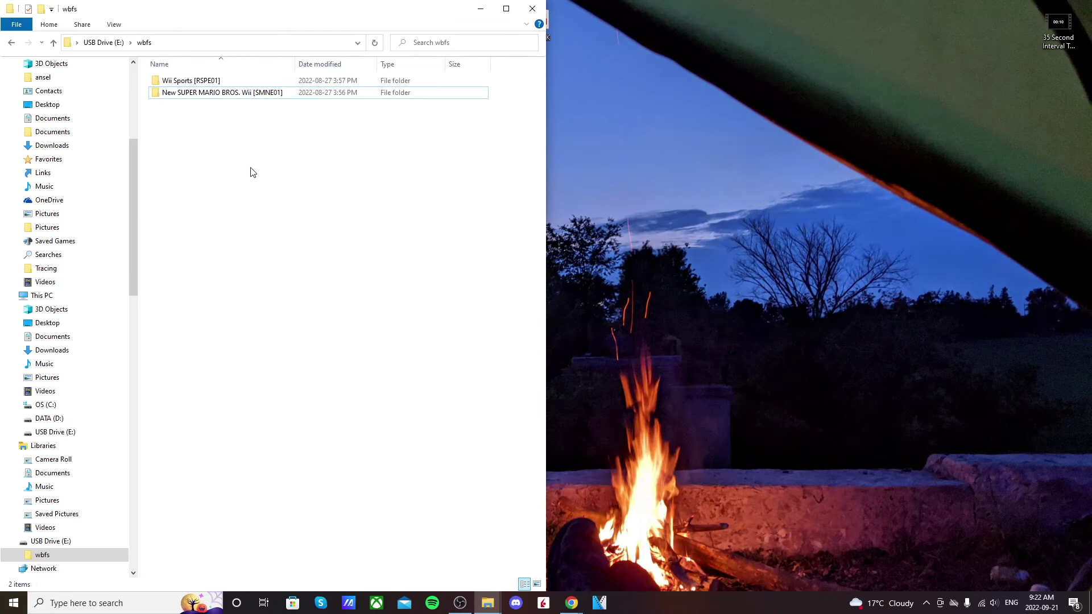
Open Wii Sports [RSPE01] to confirm RSPE01.wbfs is inside, and bring Chrome forward
{"action": "left_click_drag", "start_coordinate": [243, 120], "coordinate": [220, 87]}
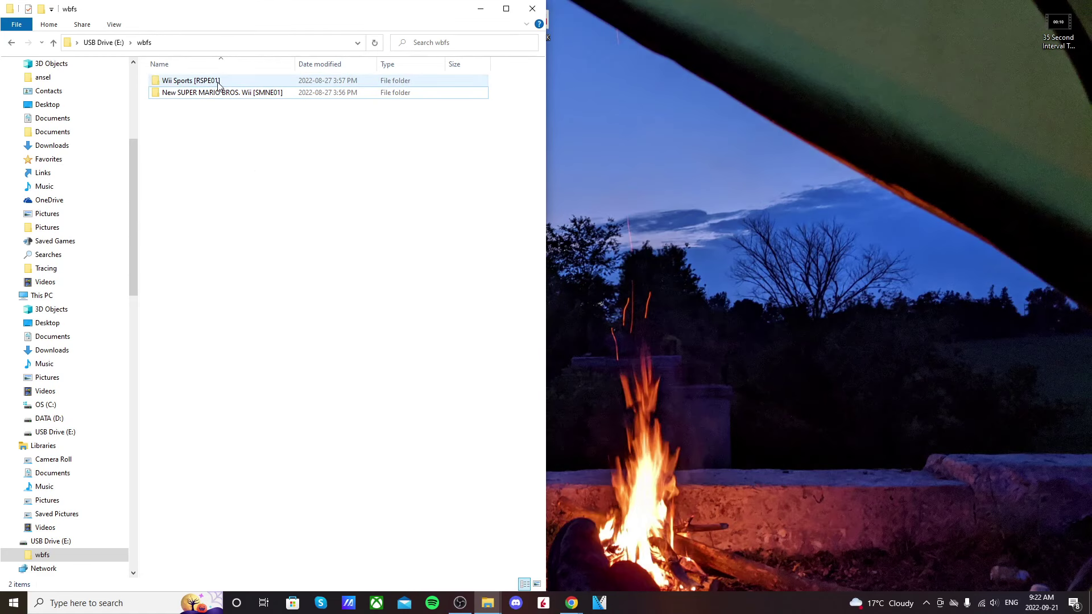
{"action": "double_click", "coordinate": [219, 84]}
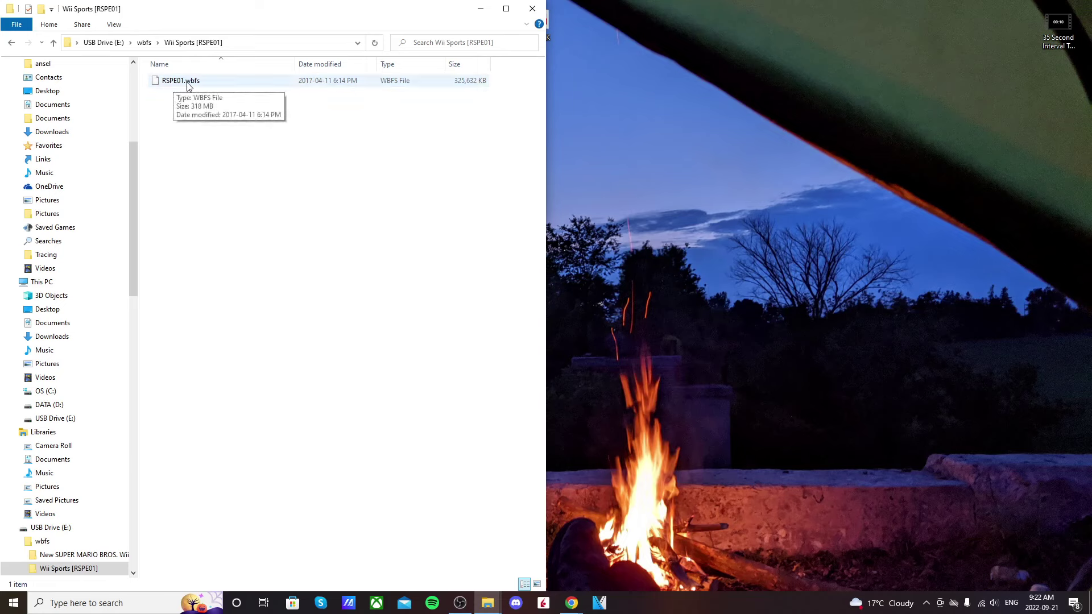
{"action": "left_click", "coordinate": [573, 605]}
Search Google for 'wii sports game id' and open the GameTDB RSPE01 Wii Sports page
{"action": "middle_click", "coordinate": [580, 602]}
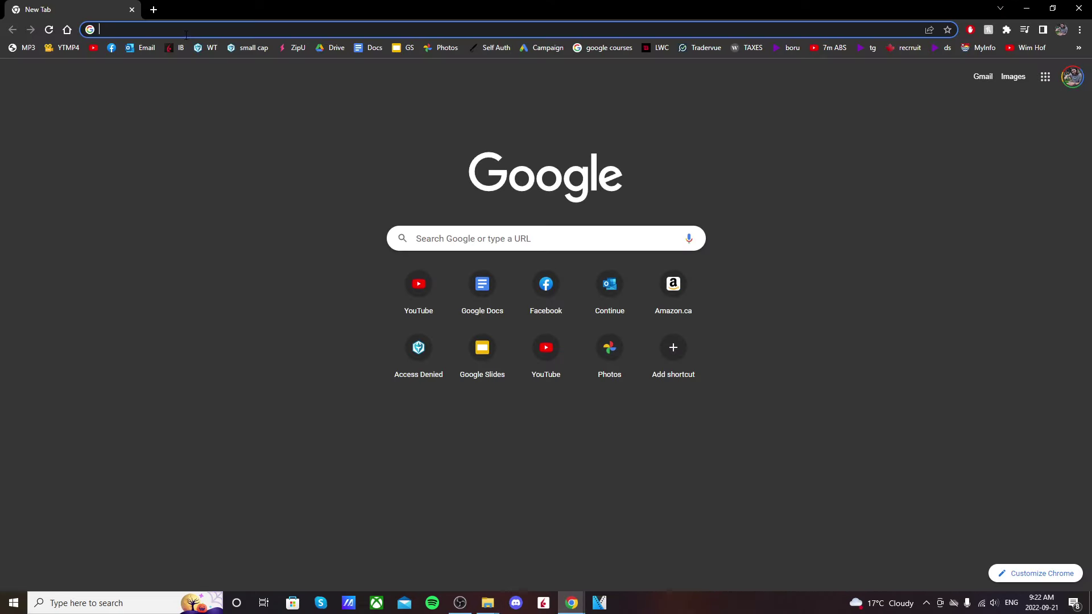
{"action": "left_click", "coordinate": [189, 31]}
{"action": "type", "text": "wi"}
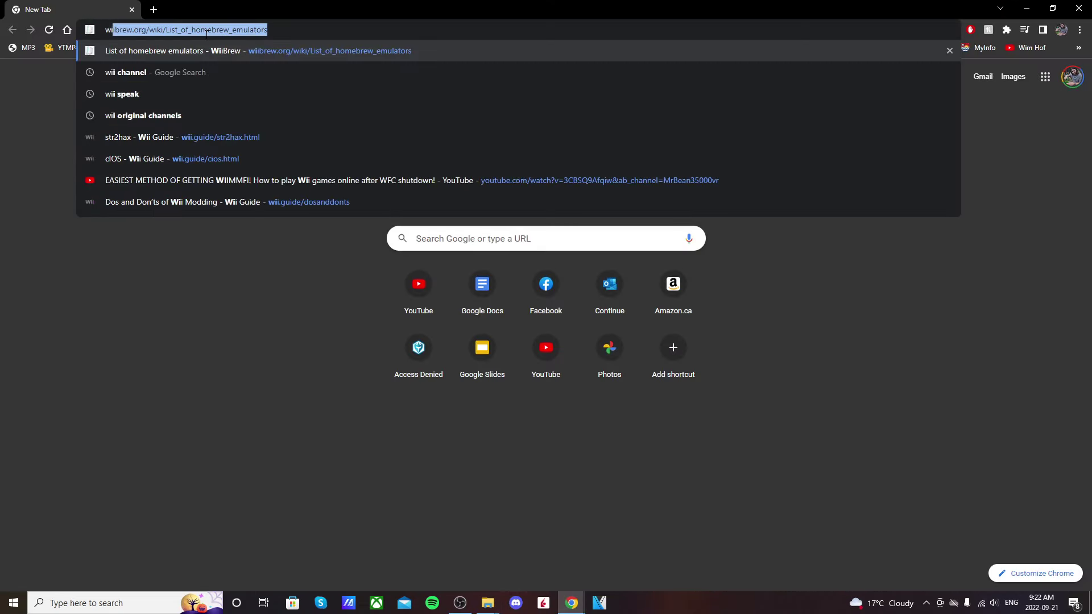
{"action": "type", "text": "i sports game id"}
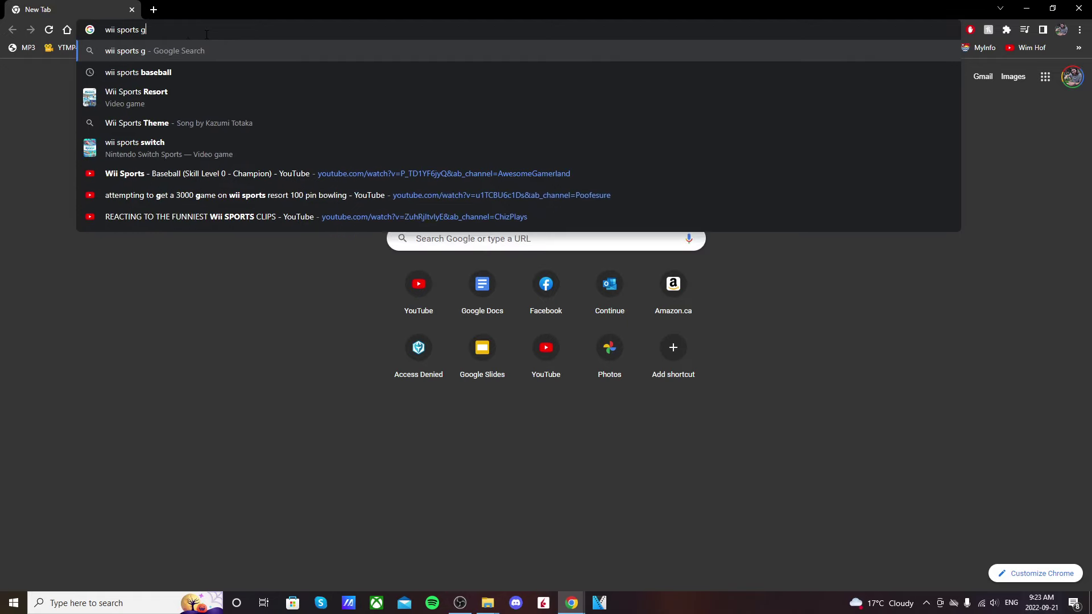
{"action": "key", "text": "Return"}
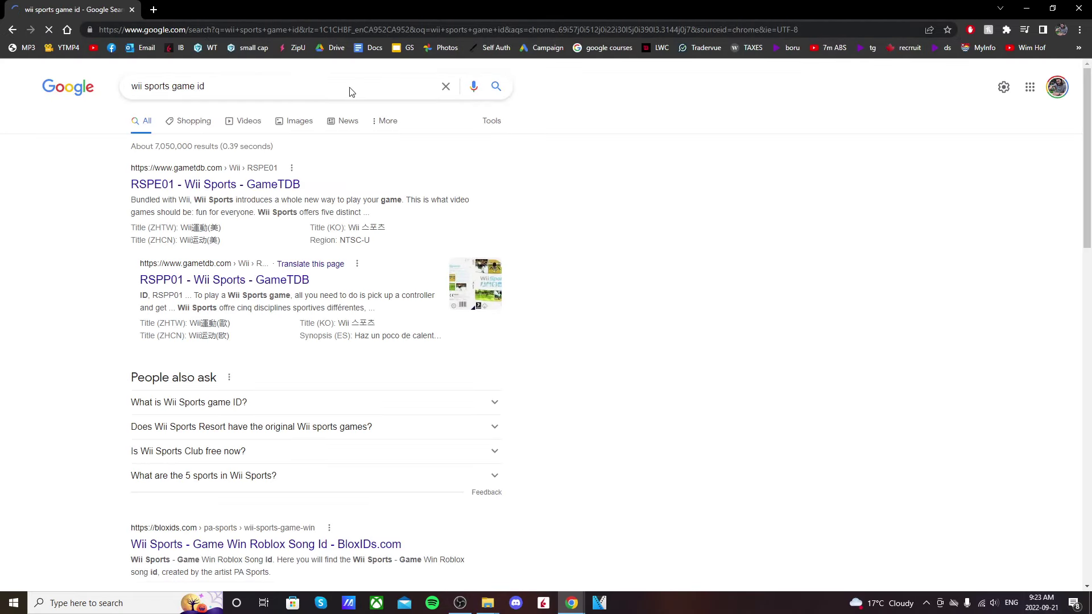
{"action": "left_click", "coordinate": [273, 193]}
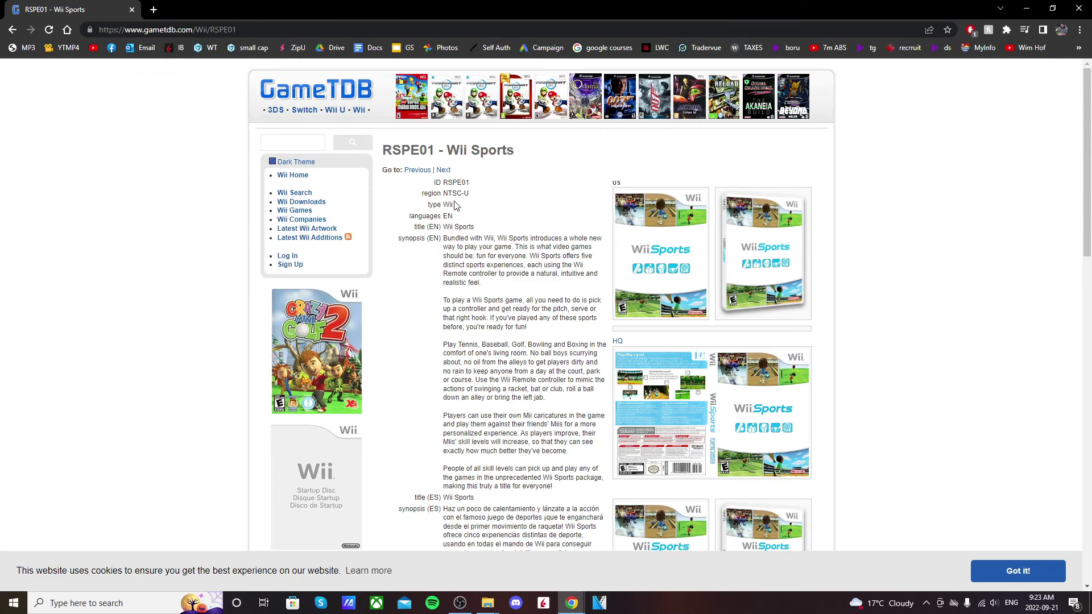
Copy the RSPE01 game ID from the GameTDB page
{"action": "mouse_move", "coordinate": [446, 194]}
{"action": "left_mouse_down"}
{"action": "mouse_move", "coordinate": [470, 194]}
{"action": "mouse_move", "coordinate": [442, 188]}
{"action": "left_mouse_up"}
{"action": "left_click", "coordinate": [478, 212]}
{"action": "right_click", "coordinate": [456, 181]}
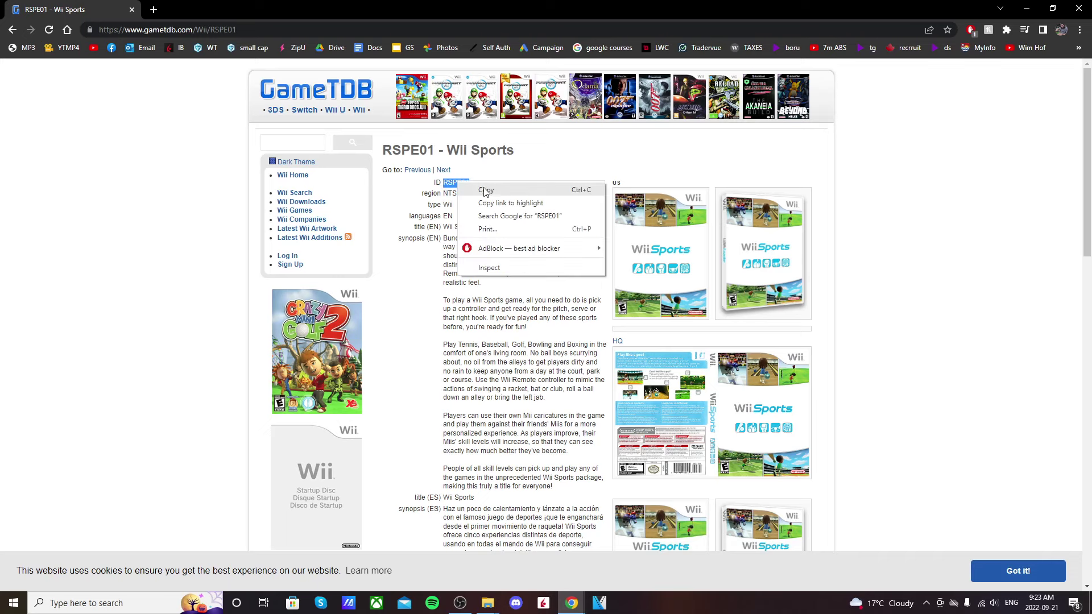
{"action": "left_click", "coordinate": [484, 187]}
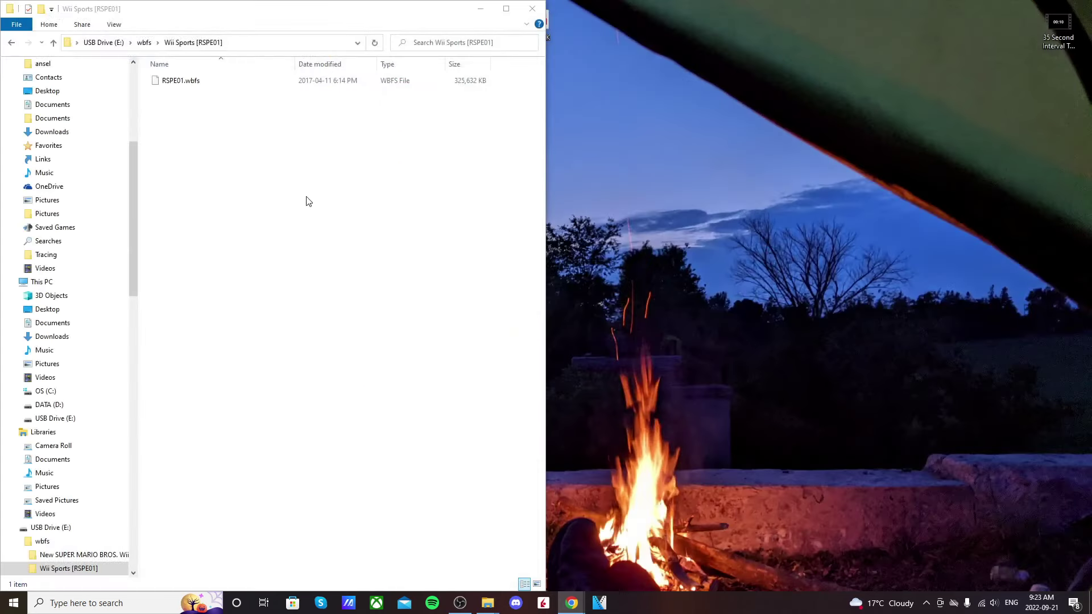
Close Chrome and go back to the E:\wbfs folder in File Explorer
{"action": "left_click", "coordinate": [131, 9]}
{"action": "left_click", "coordinate": [12, 43]}
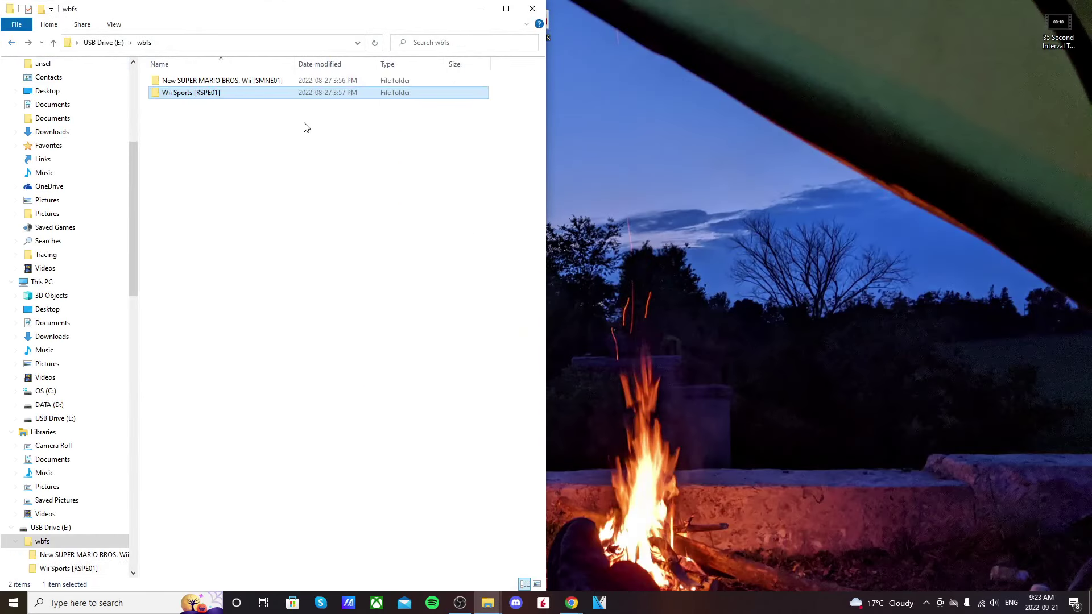
{"action": "left_click", "coordinate": [181, 115]}
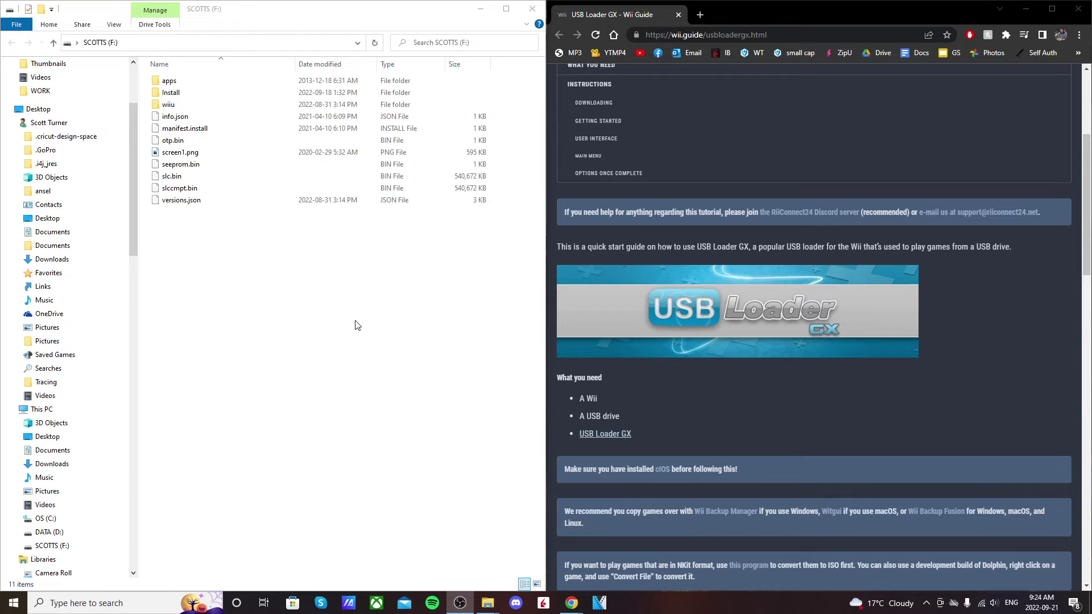
Open the apps folder on SCOTTS (F:) and inspect its app folders, including d2x-cios-installer
{"action": "double_click", "coordinate": [197, 86]}
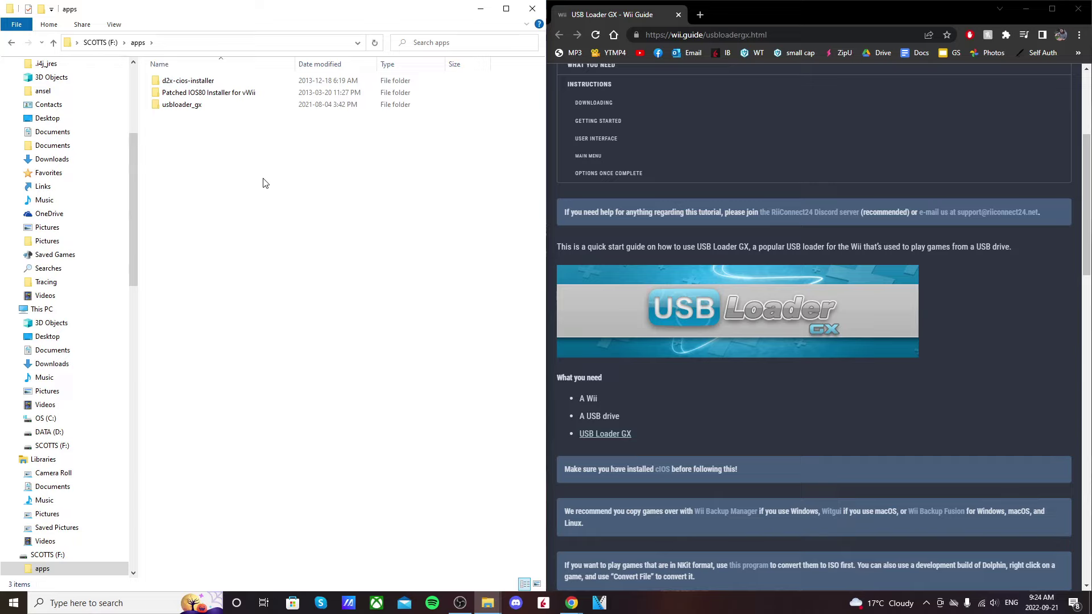
{"action": "left_click", "coordinate": [225, 84]}
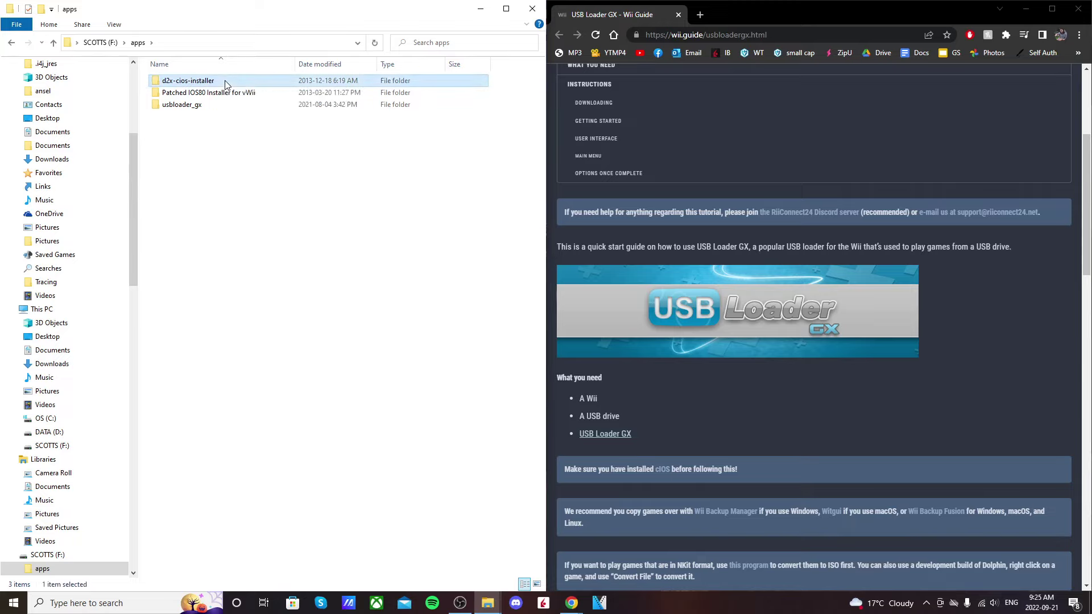
{"action": "left_click", "coordinate": [252, 157]}
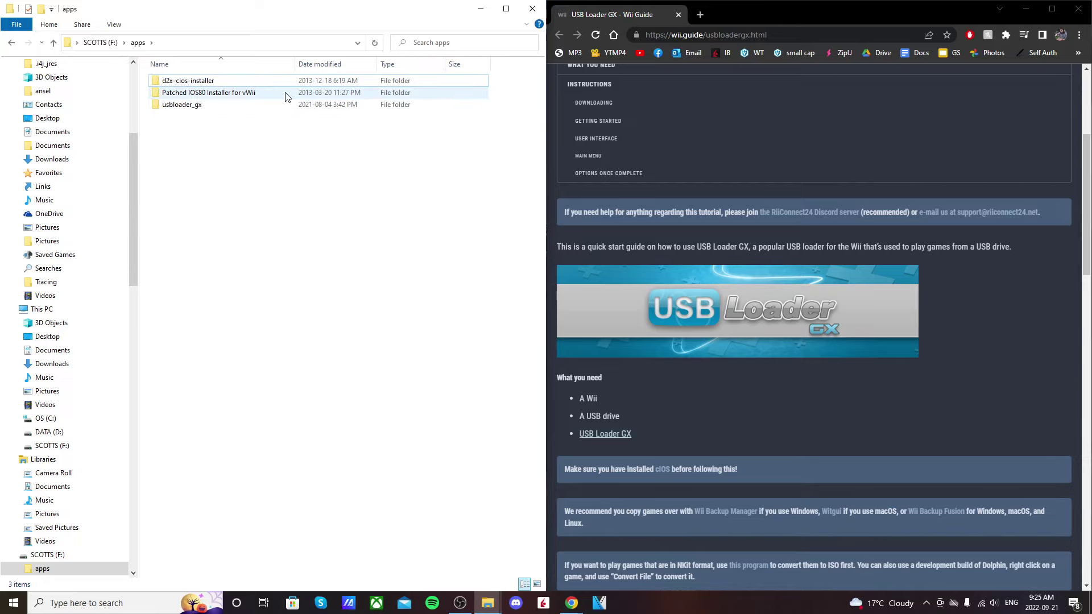
Go to USB Drive (E:) and open its wbfs folder with both game folders
{"action": "mouse_move", "coordinate": [287, 95]}
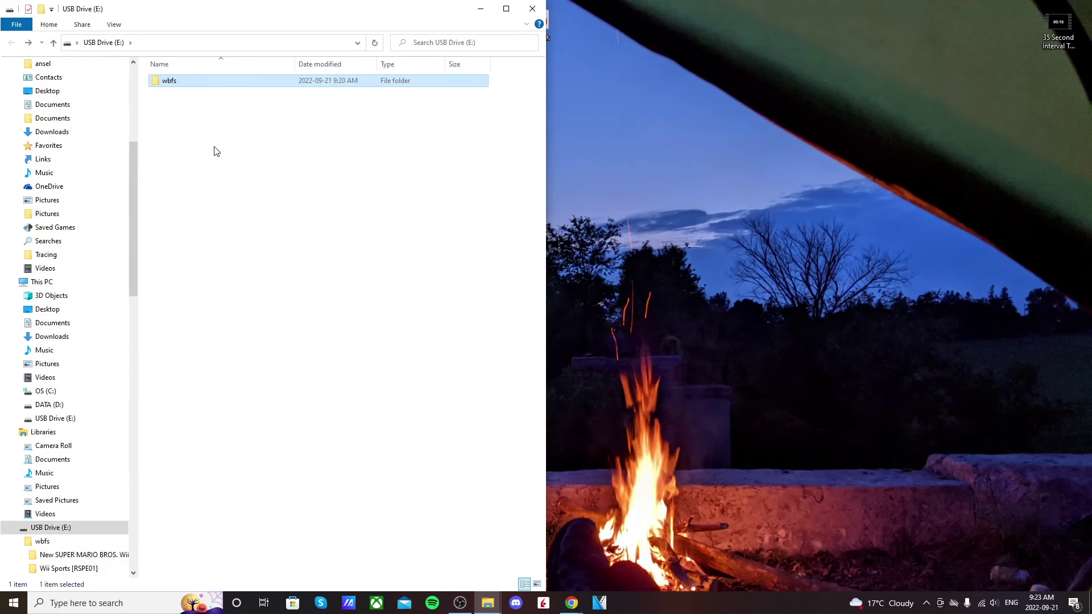
{"action": "left_click", "coordinate": [216, 151]}
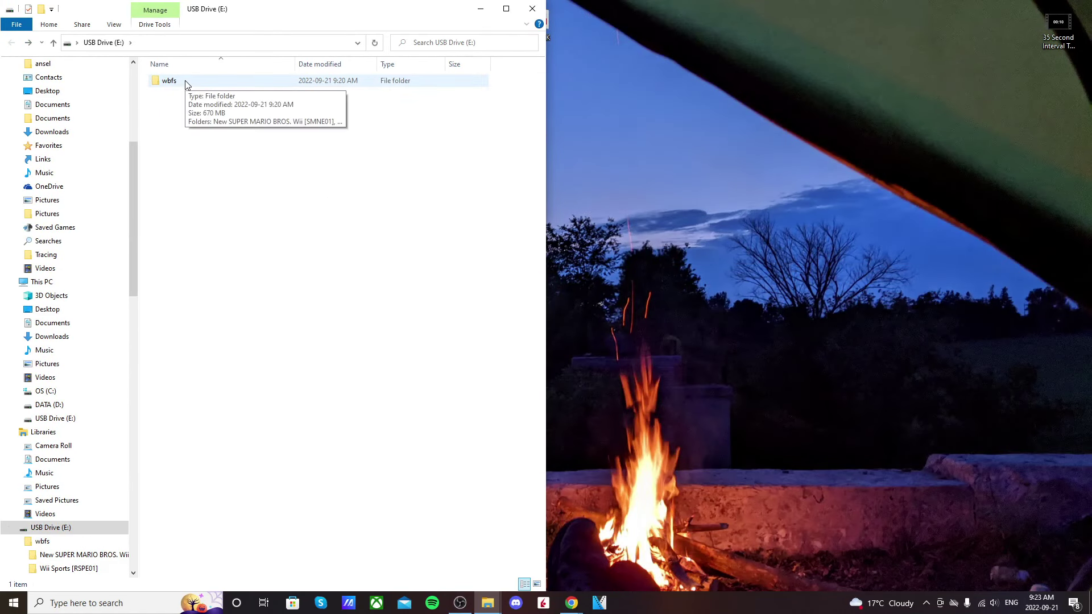
{"action": "double_click", "coordinate": [188, 83]}
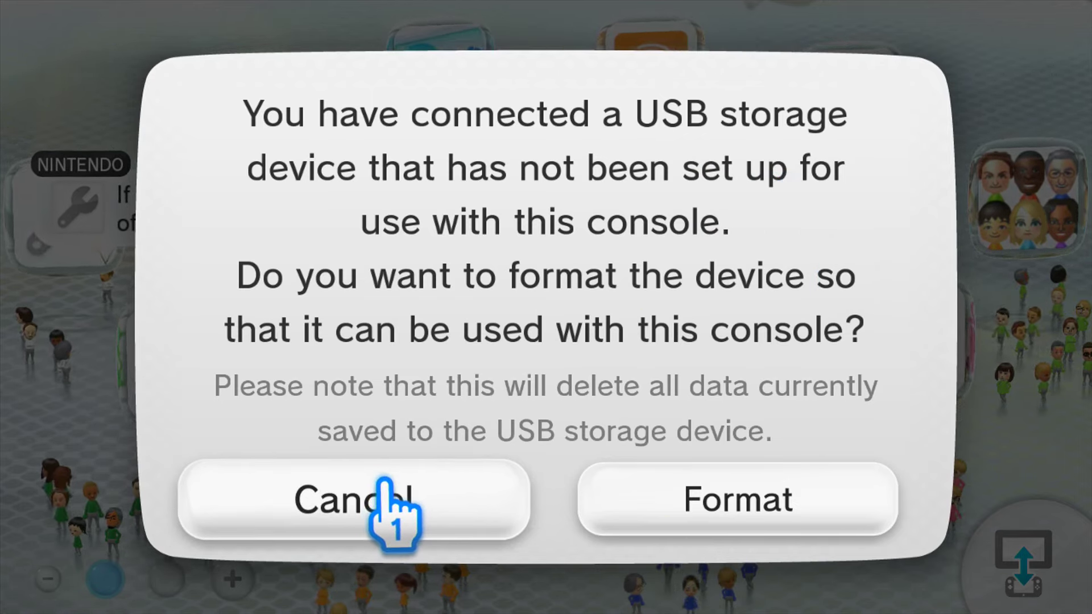
Cancel the USB format prompt, switch to the app grid, and start the Wii Menu tile
{"action": "left_click", "coordinate": [392, 499]}
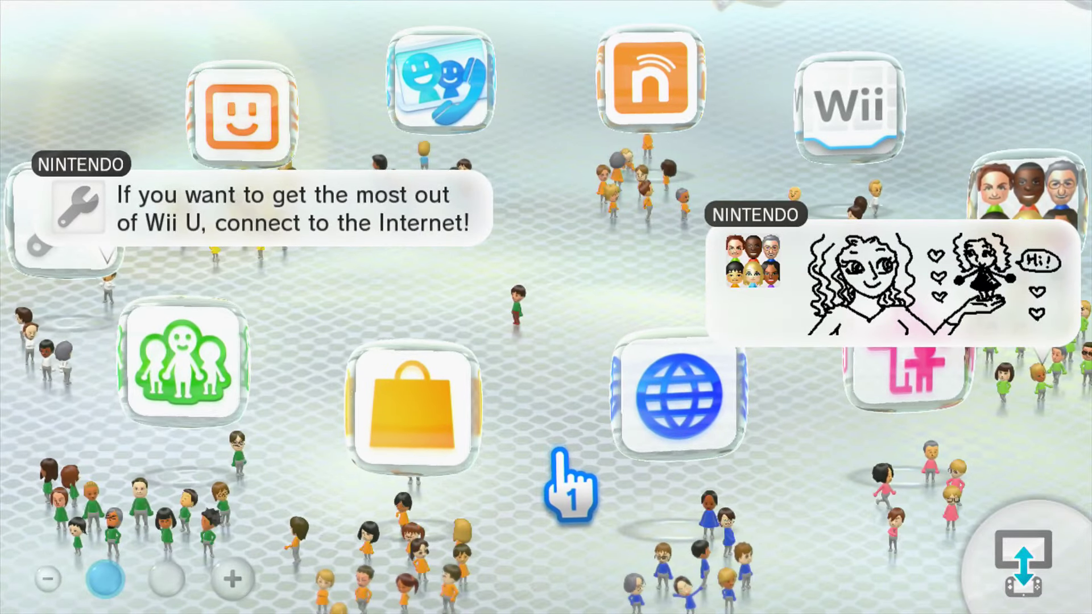
{"action": "key", "text": "minus"}
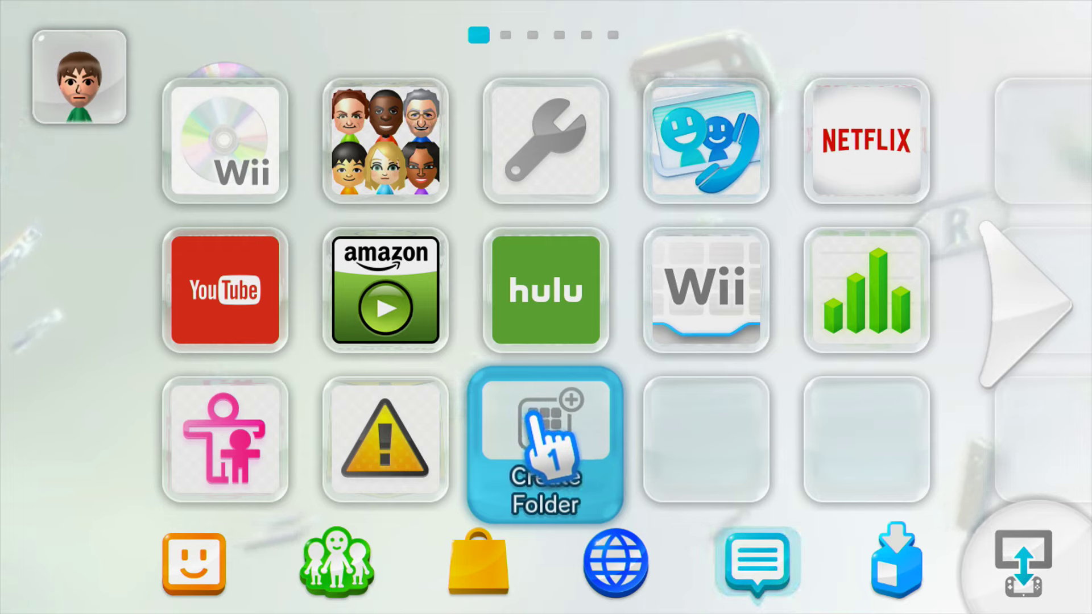
{"action": "left_click_drag", "start_coordinate": [555, 421], "coordinate": [739, 340]}
{"action": "left_click", "coordinate": [739, 342]}
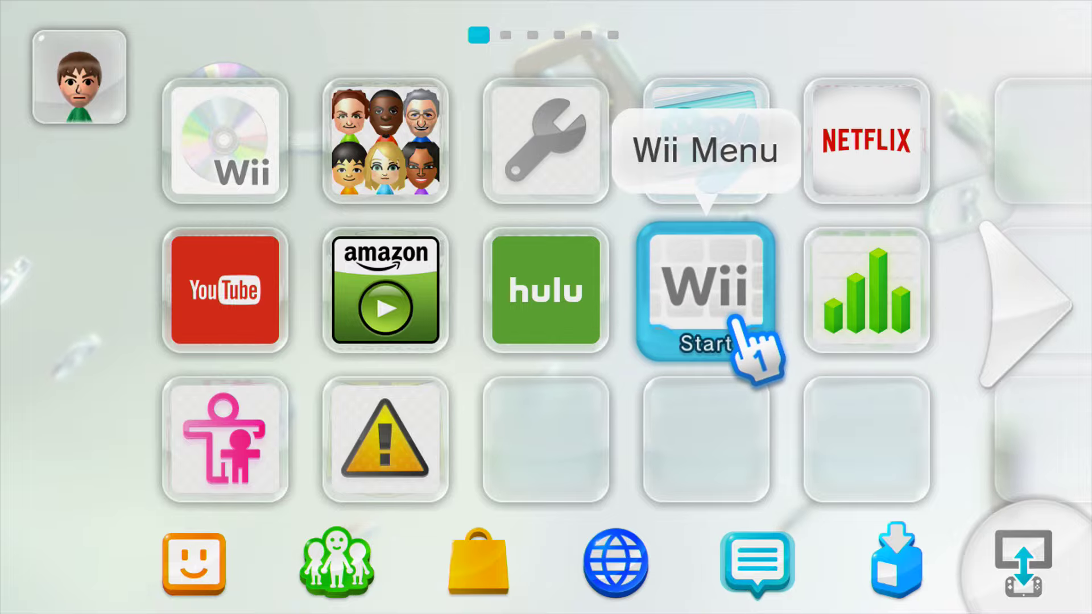
Choose TV Only display, open The Homebrew Channel, and launch USB Loader GX
{"action": "left_click", "coordinate": [489, 290]}
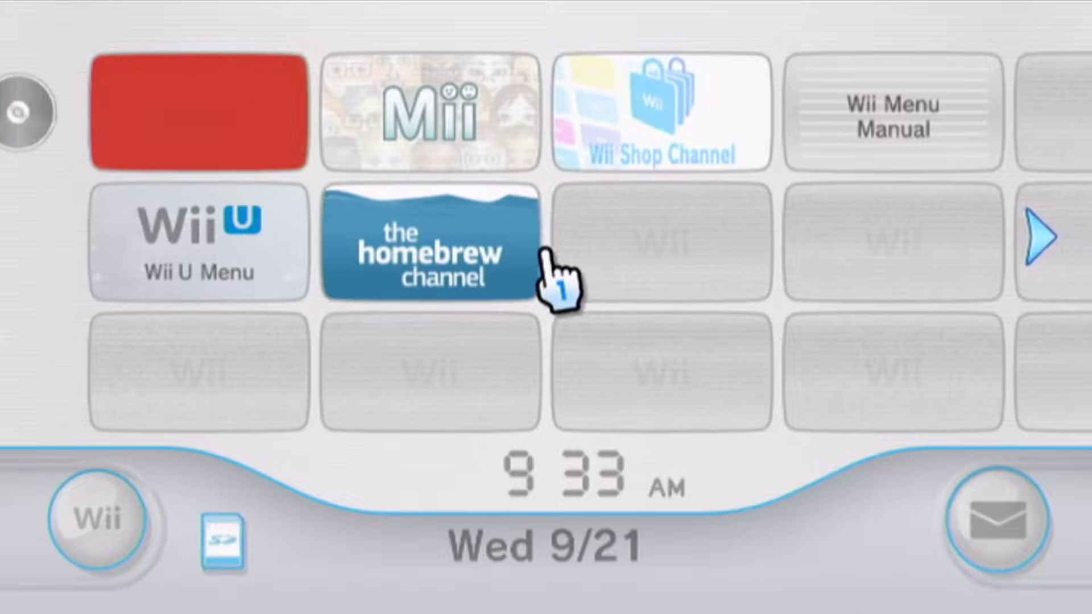
{"action": "left_click", "coordinate": [528, 284]}
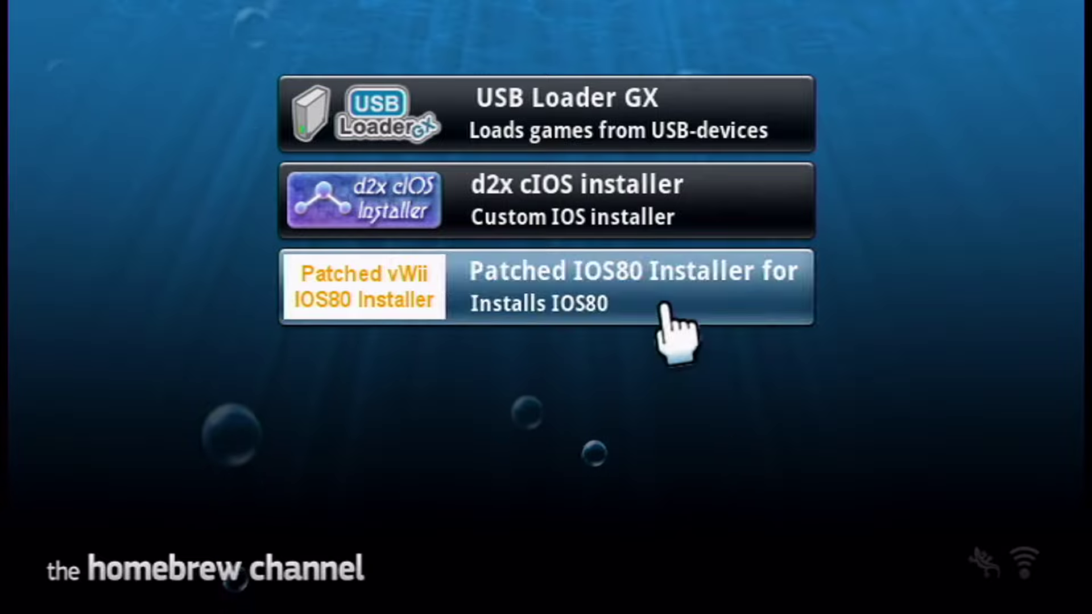
{"action": "left_click", "coordinate": [667, 103]}
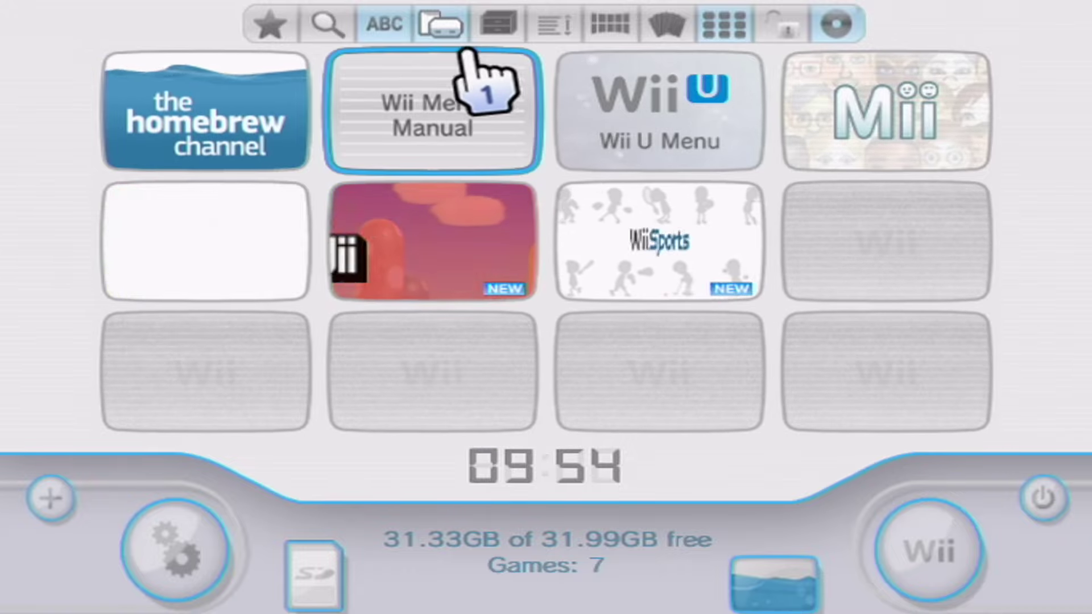
Uncheck Nand Channels in the title sources and confirm with OK
{"action": "left_click", "coordinate": [452, 25]}
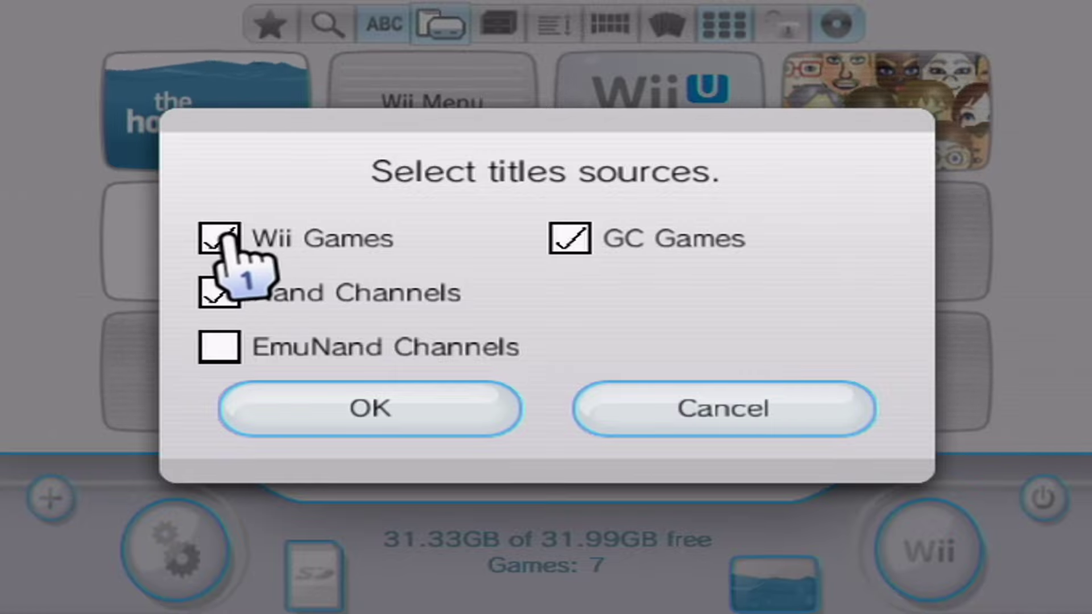
{"action": "left_click", "coordinate": [219, 292]}
{"action": "left_click", "coordinate": [364, 405]}
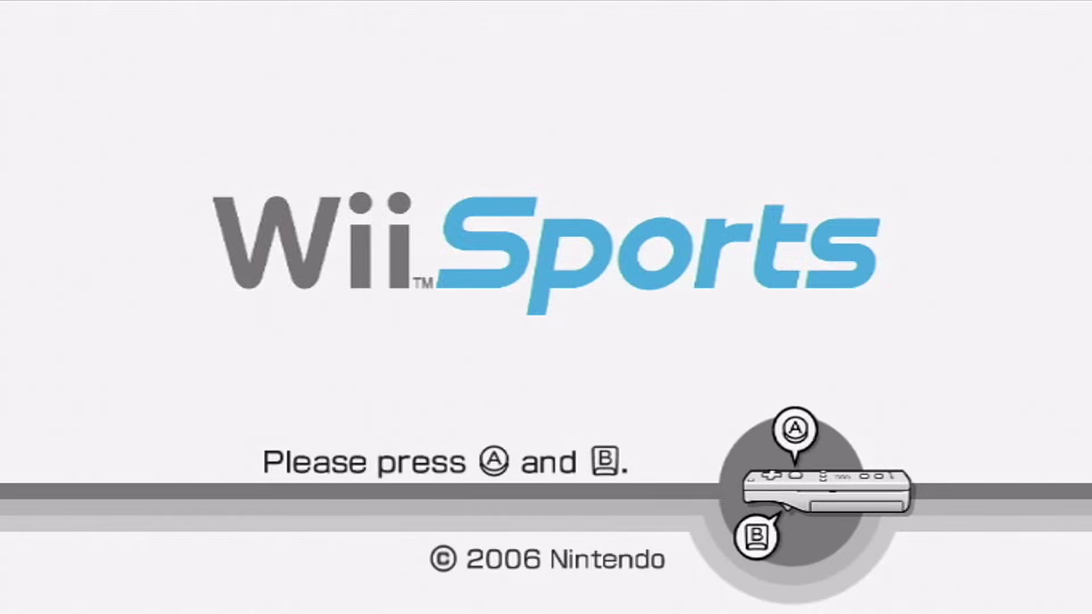
Start Wii Sports from its title screen and accept creating the game's save file
{"action": "key", "text": "Return"}
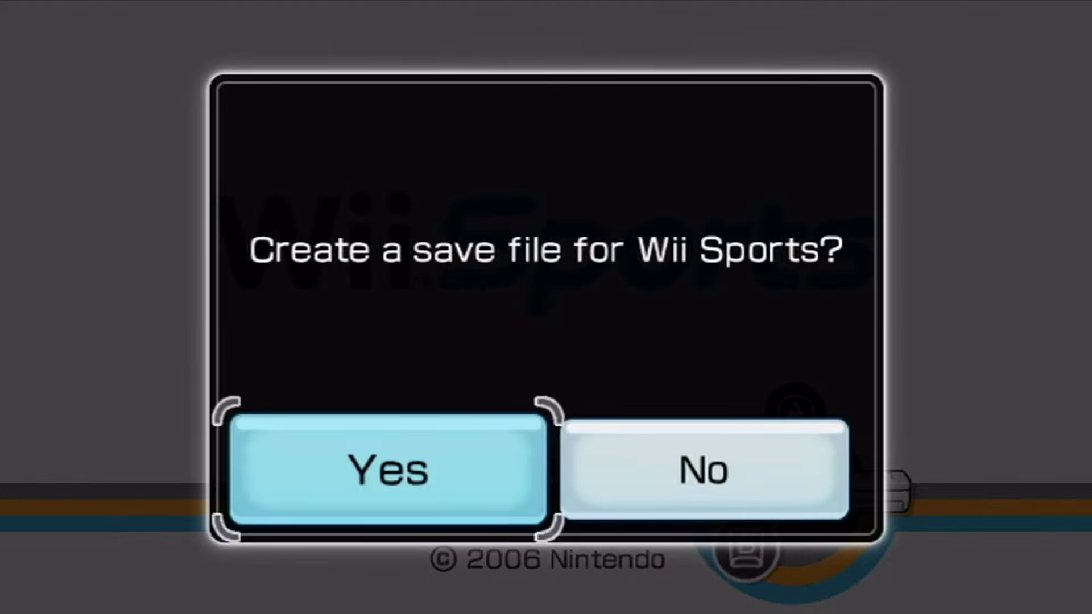
{"action": "key", "text": "Return"}
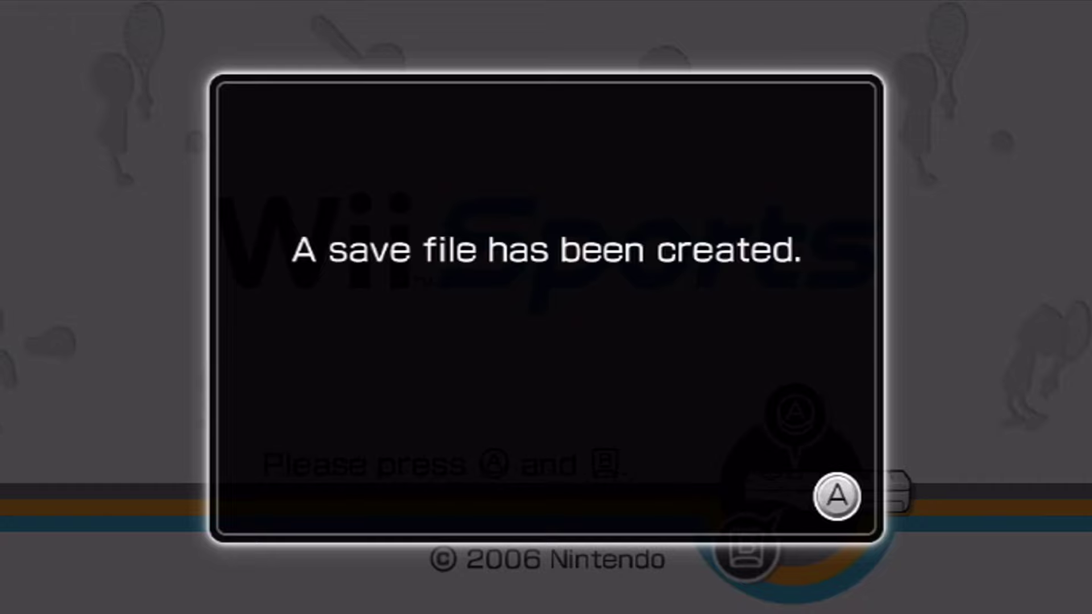